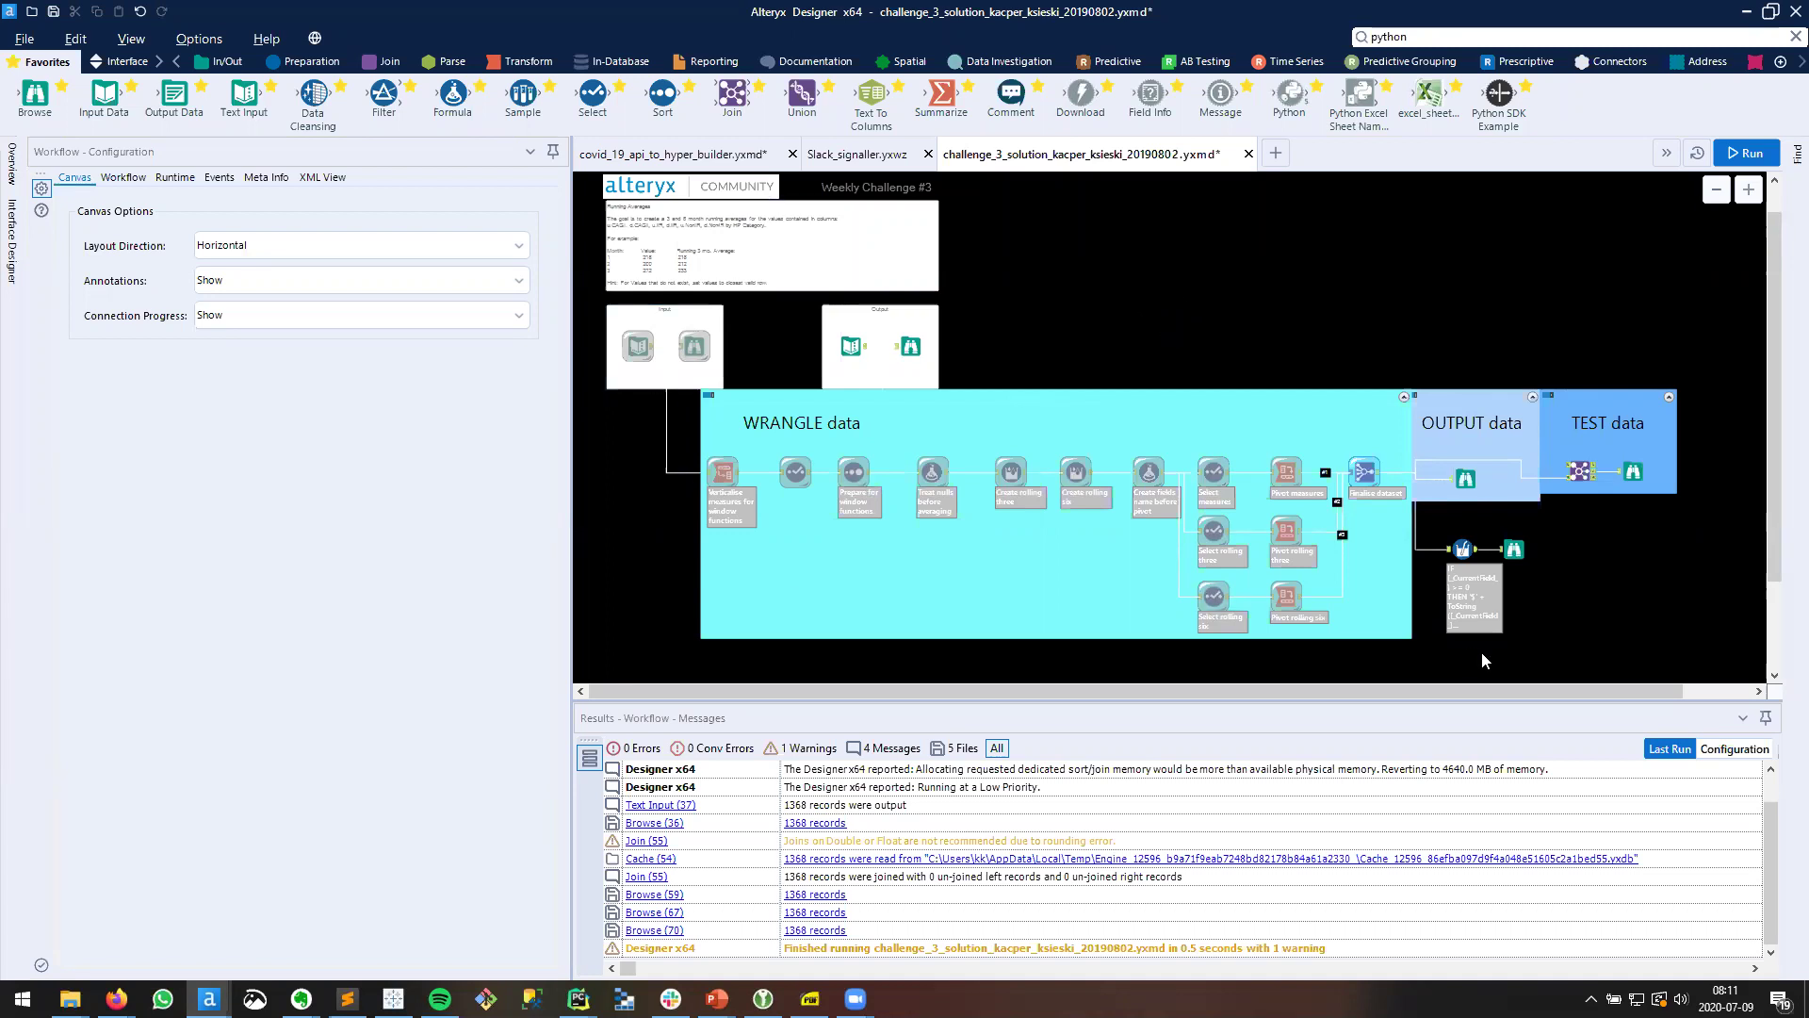
Step: Show the Browse (70) output of 1,368 records across 21 fields, including rolling-average columns
left_click(1513, 550)
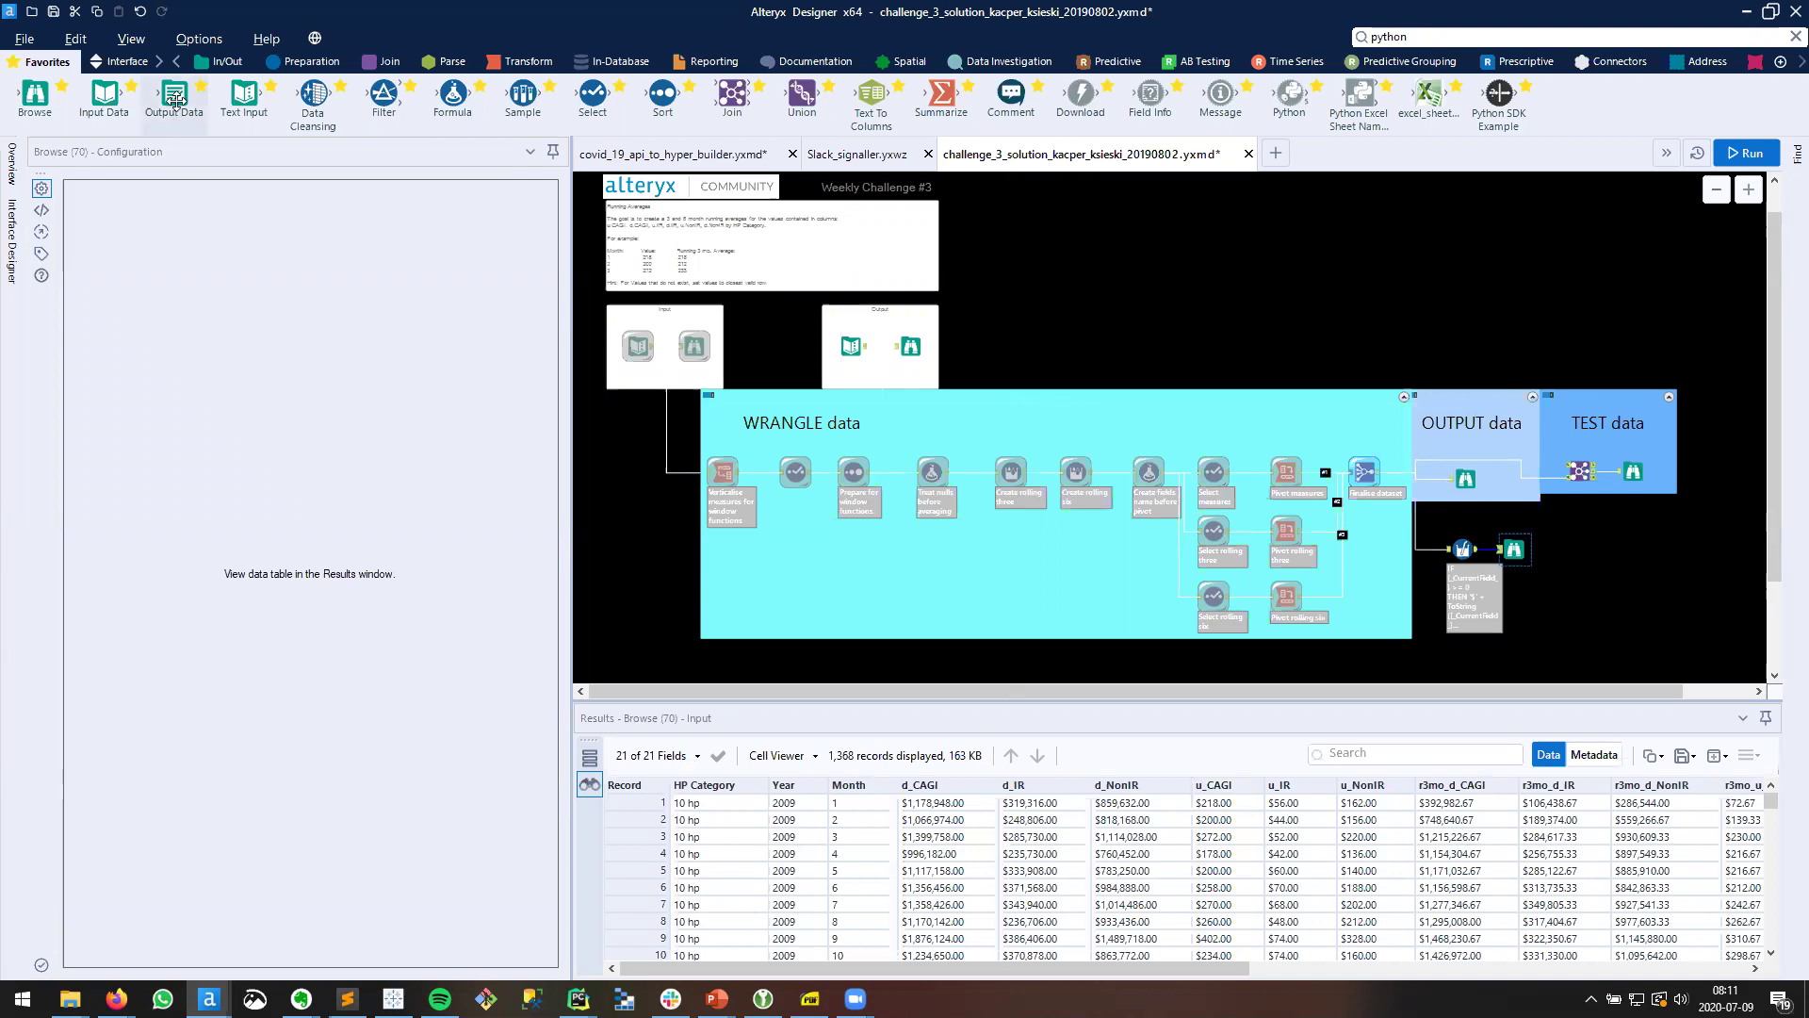
Step: Add an Output Data tool writing to Sheet1 of test_demo.xlsx as Microsoft Excel (.xlsx)
left_click_drag(174, 95, 1516, 592)
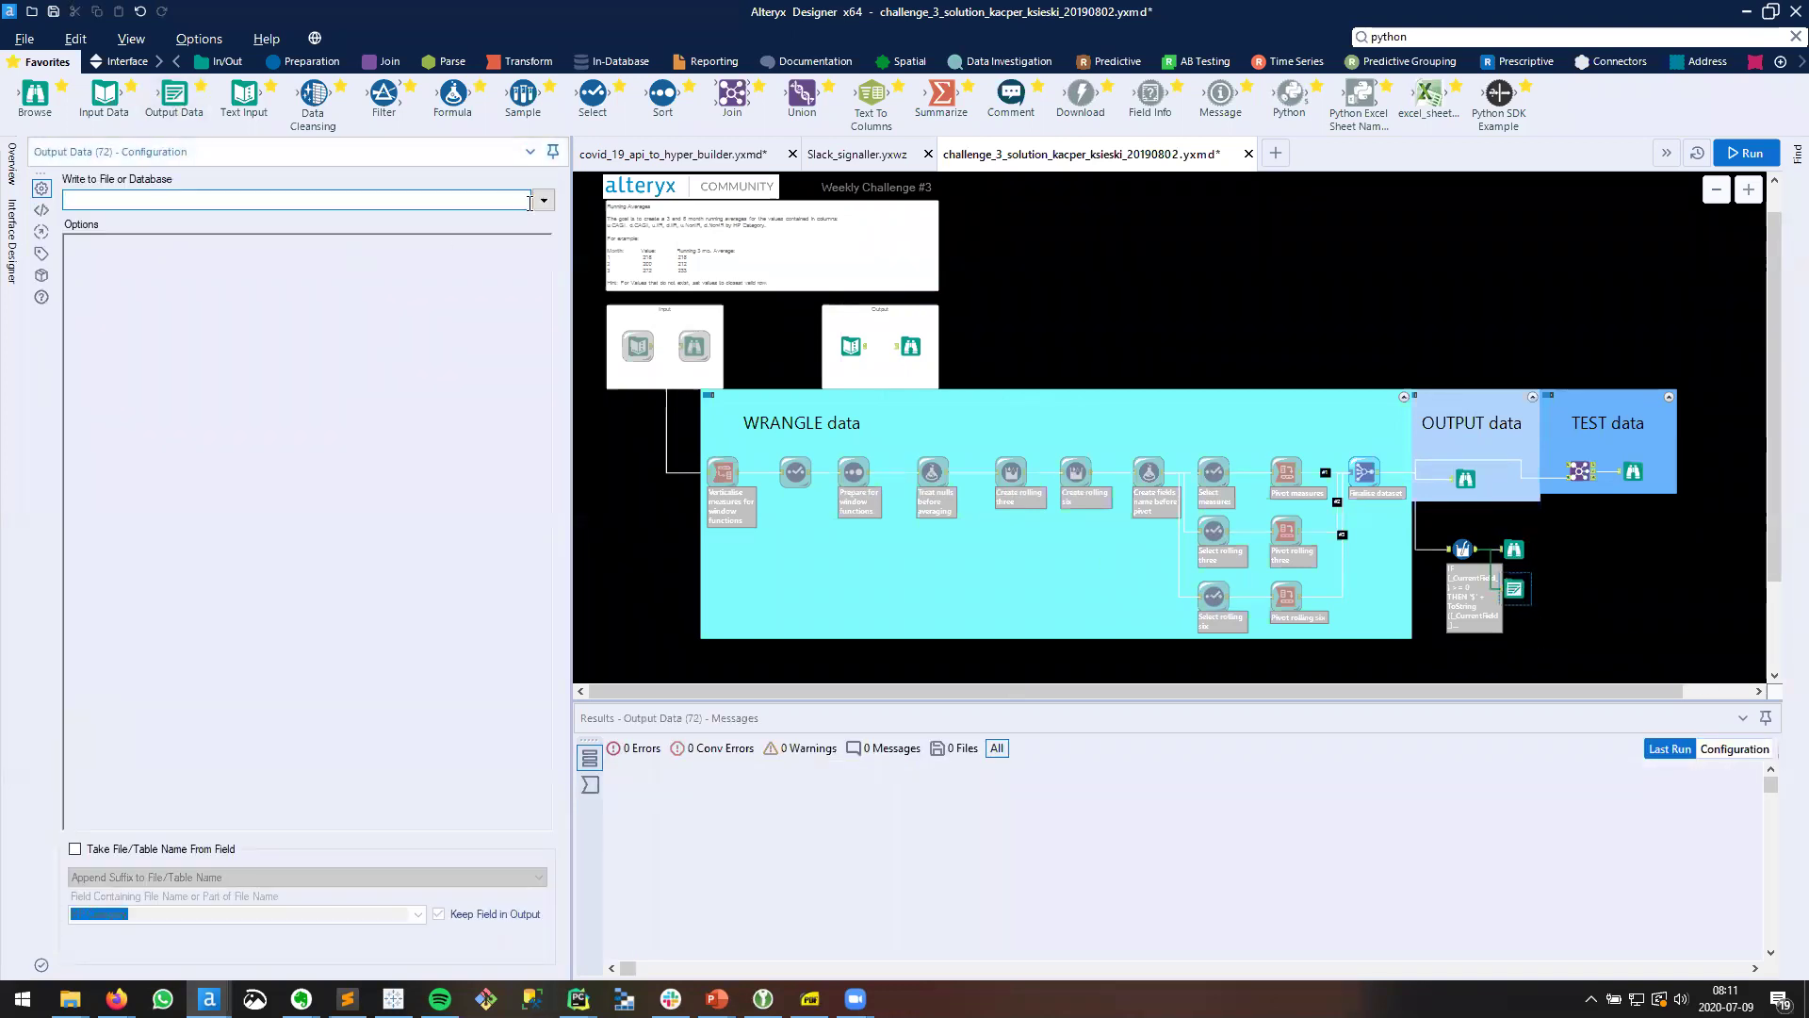
left_click(544, 200)
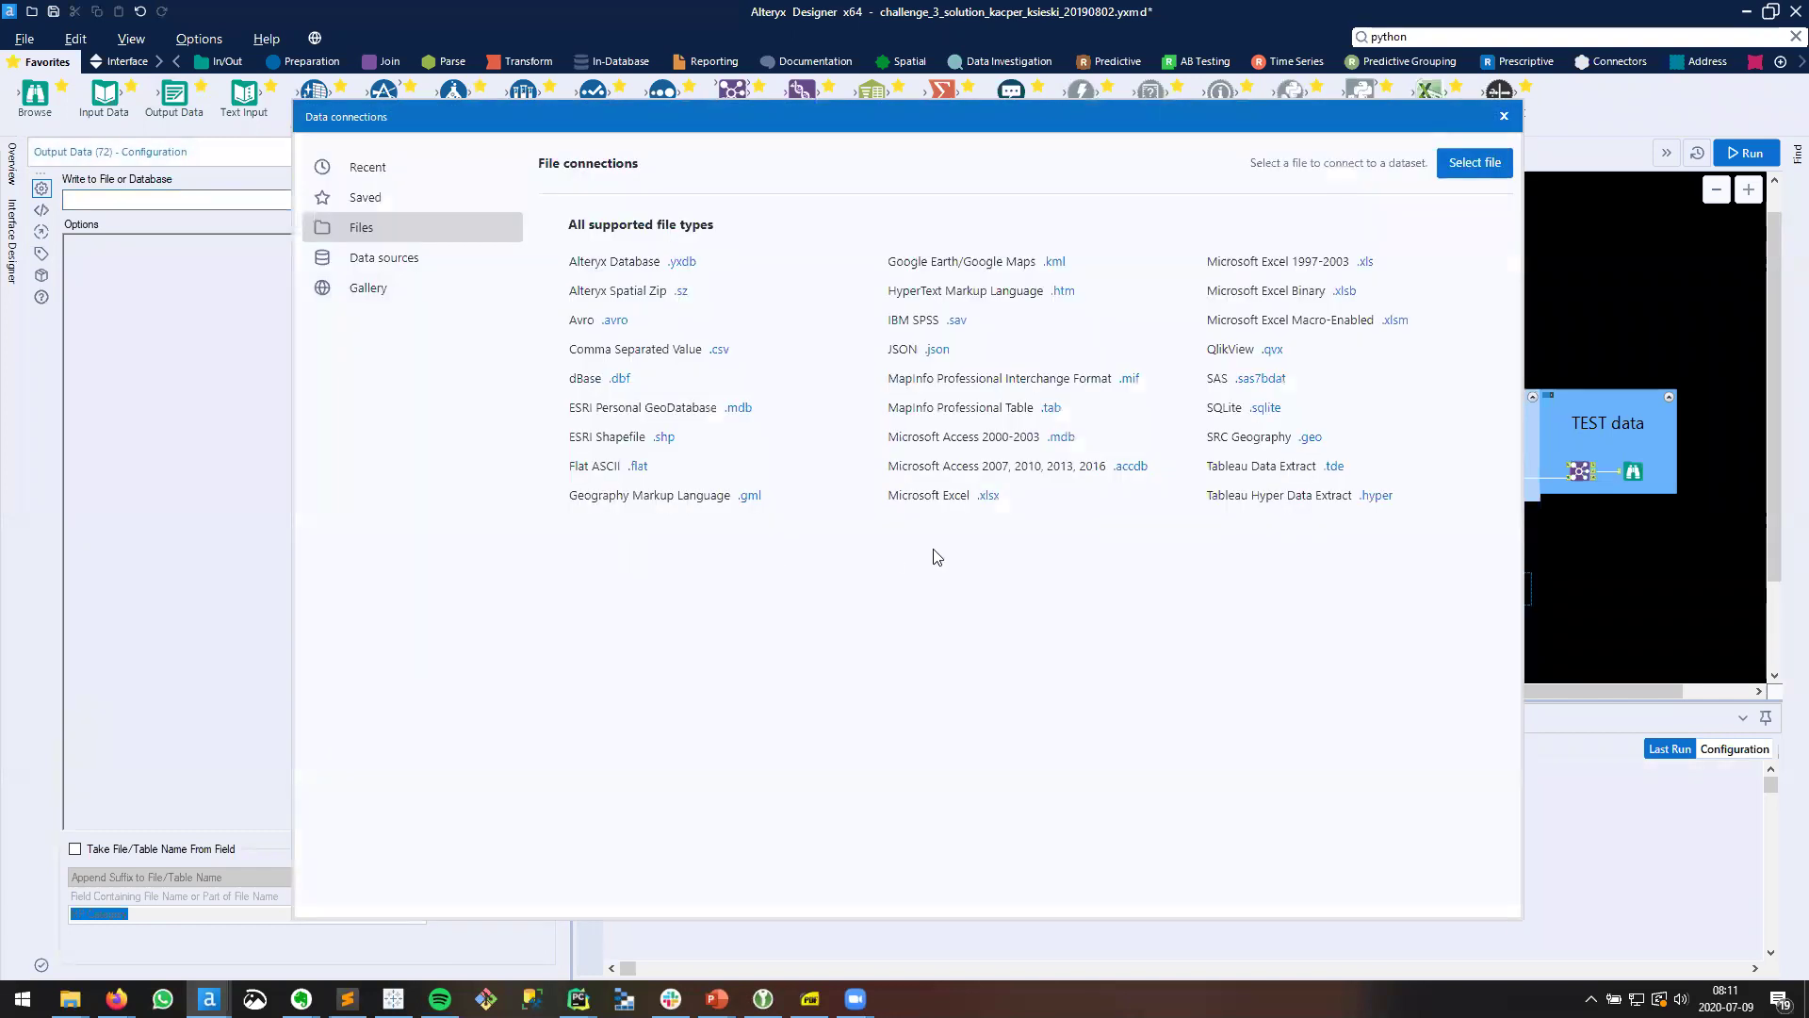
left_click(989, 496)
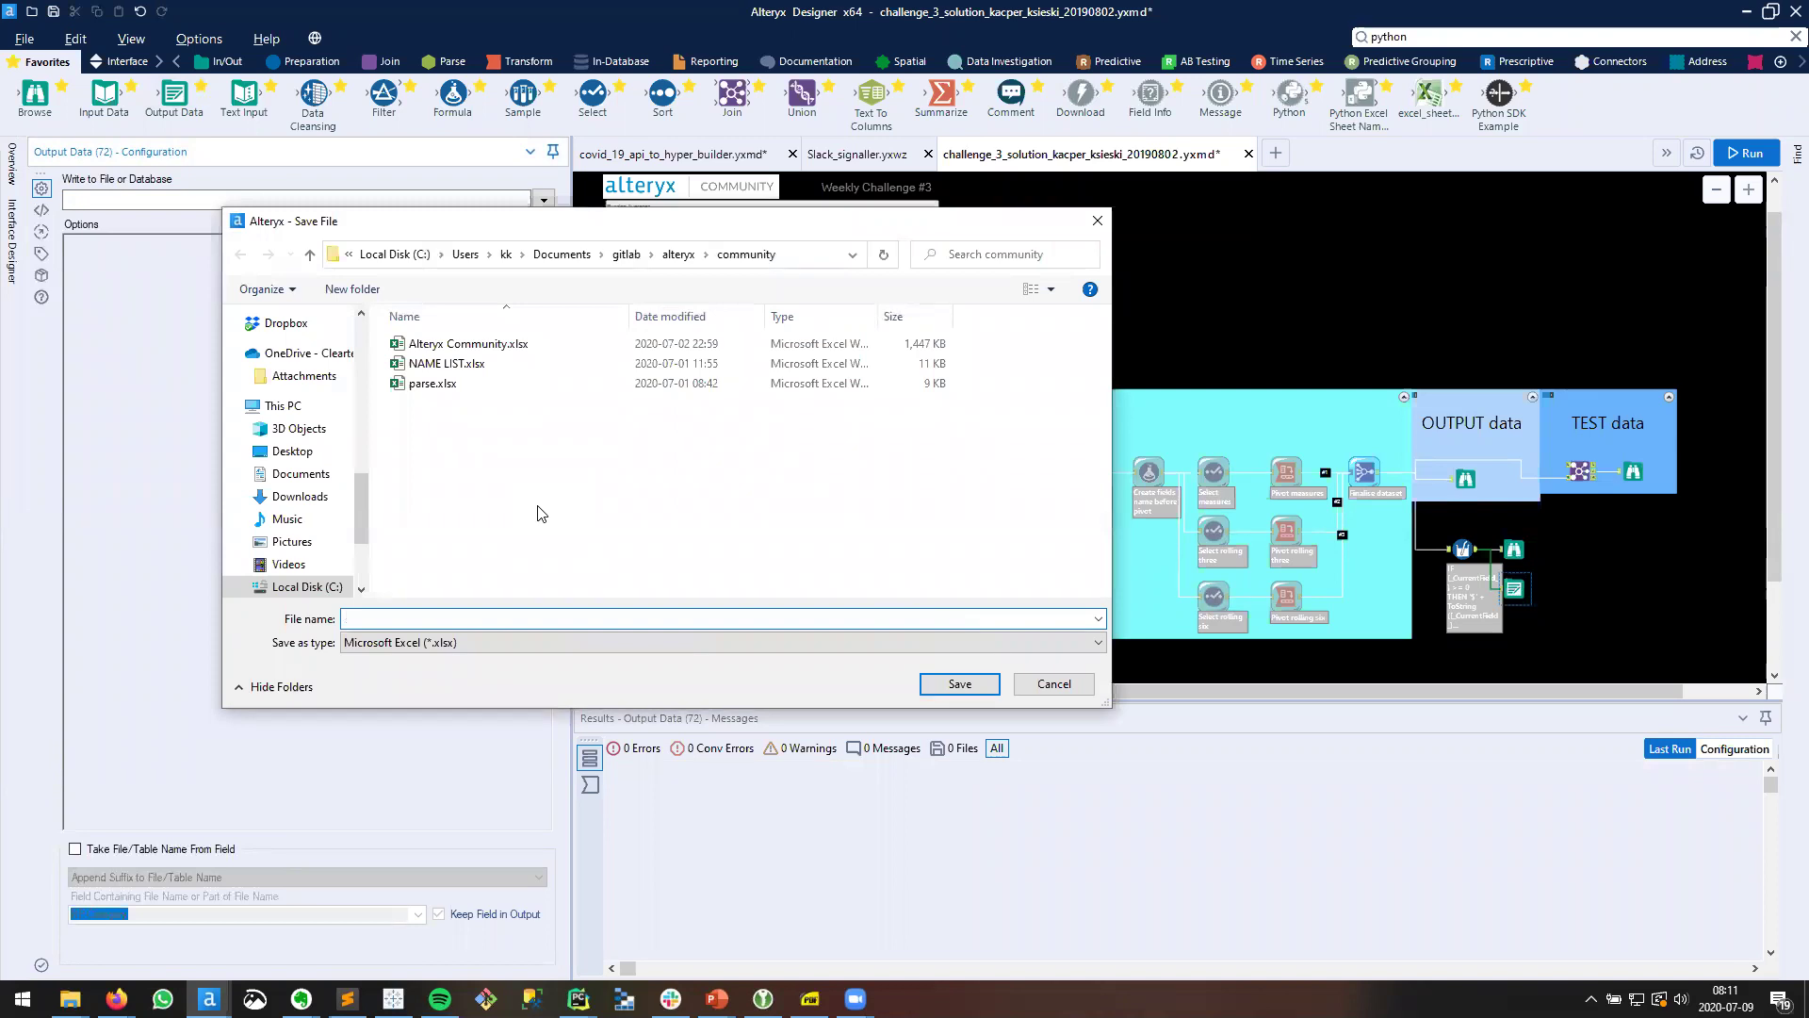
type("test_demo")
left_click(942, 691)
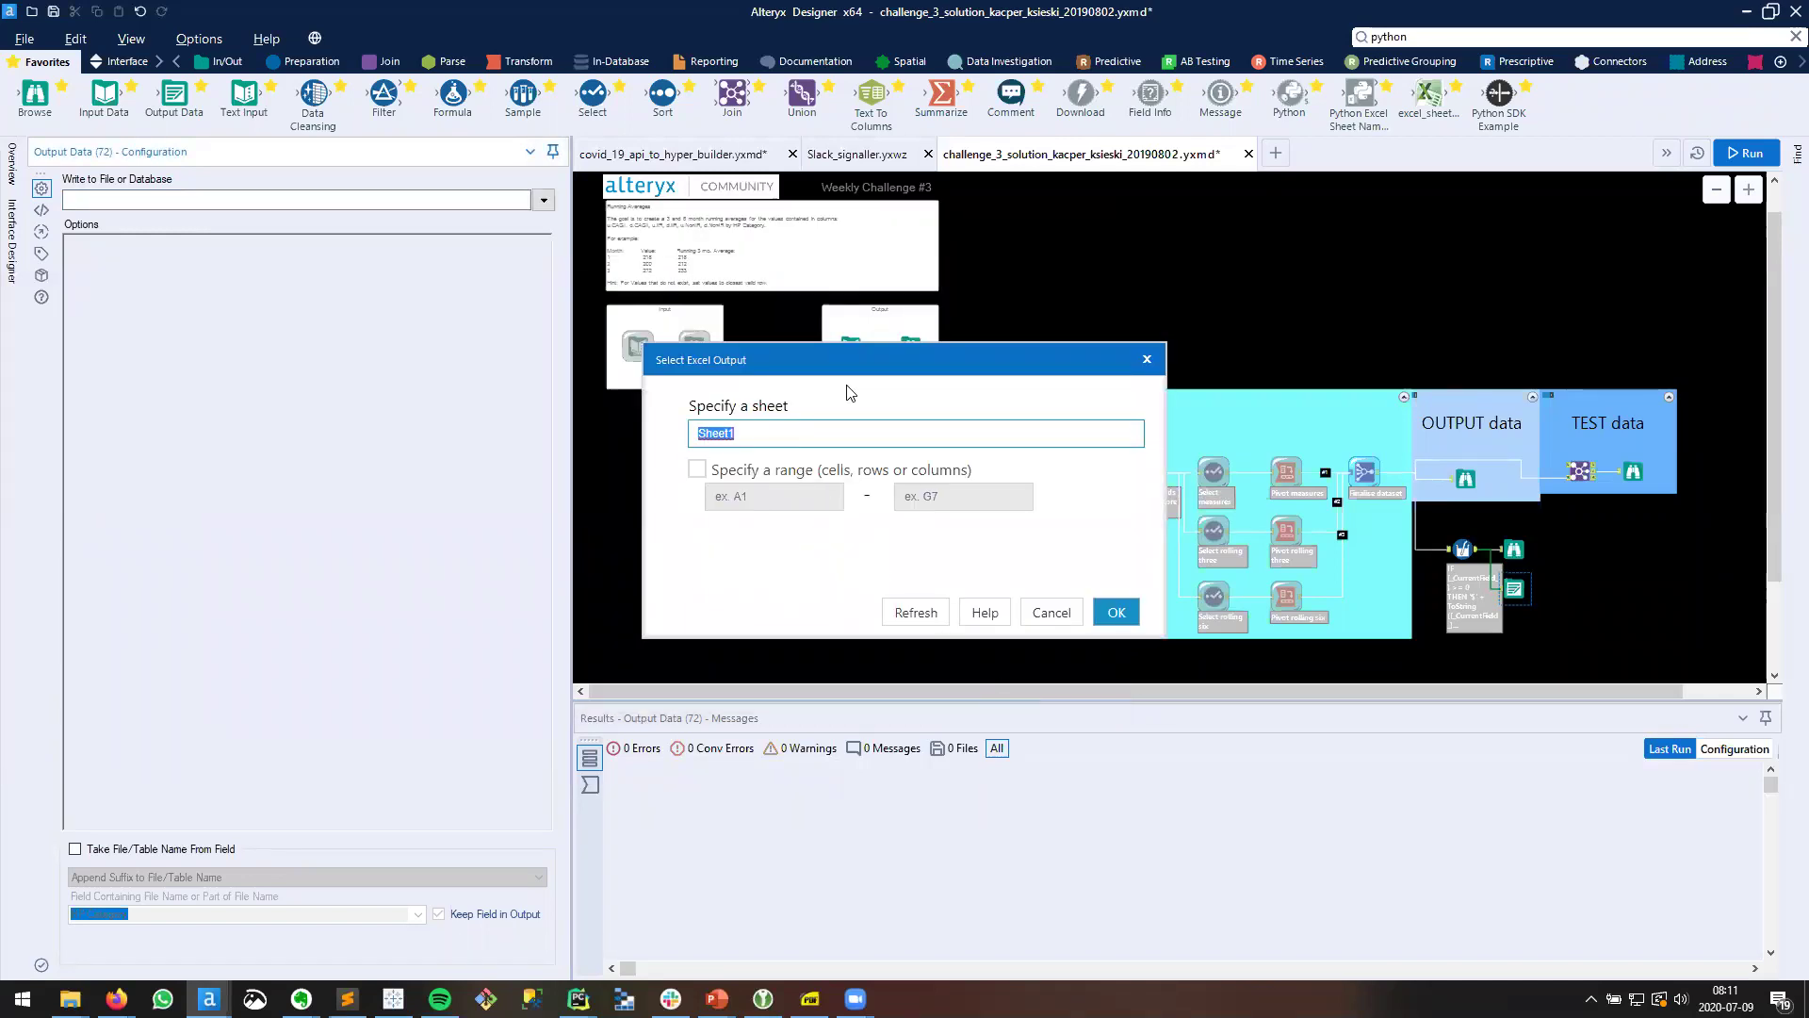
left_click(1118, 613)
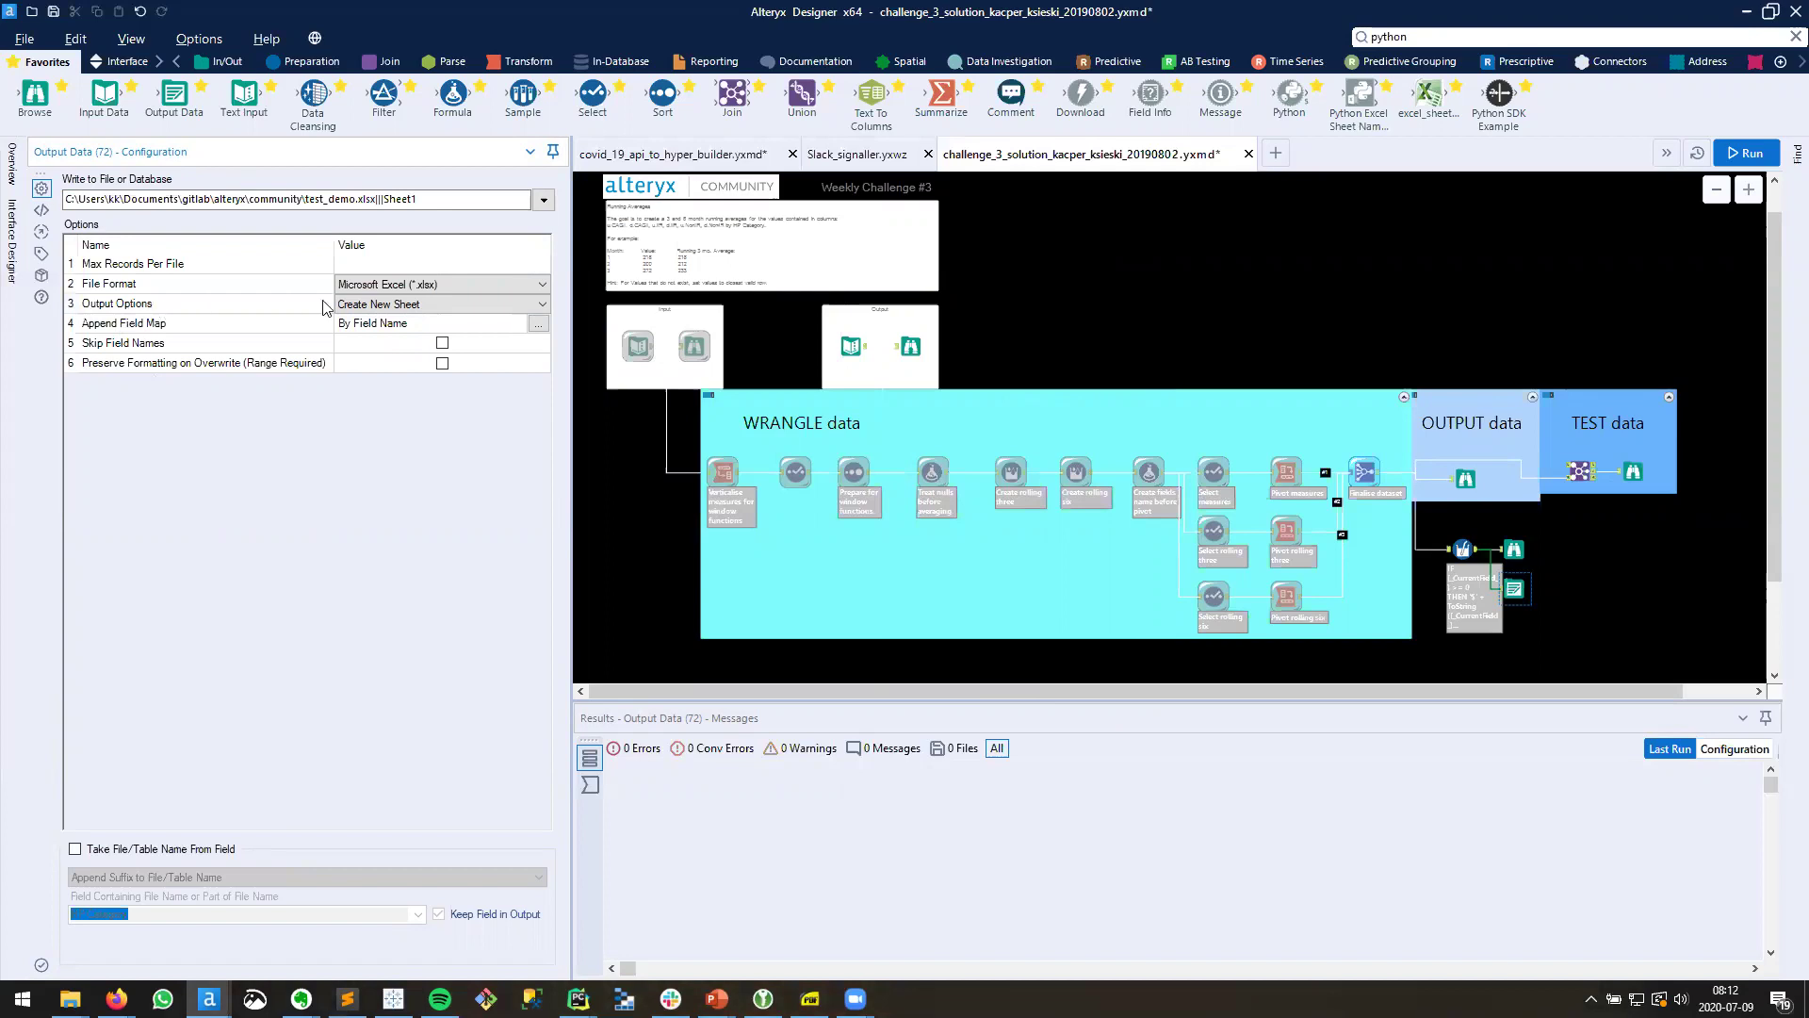
left_click(373, 306)
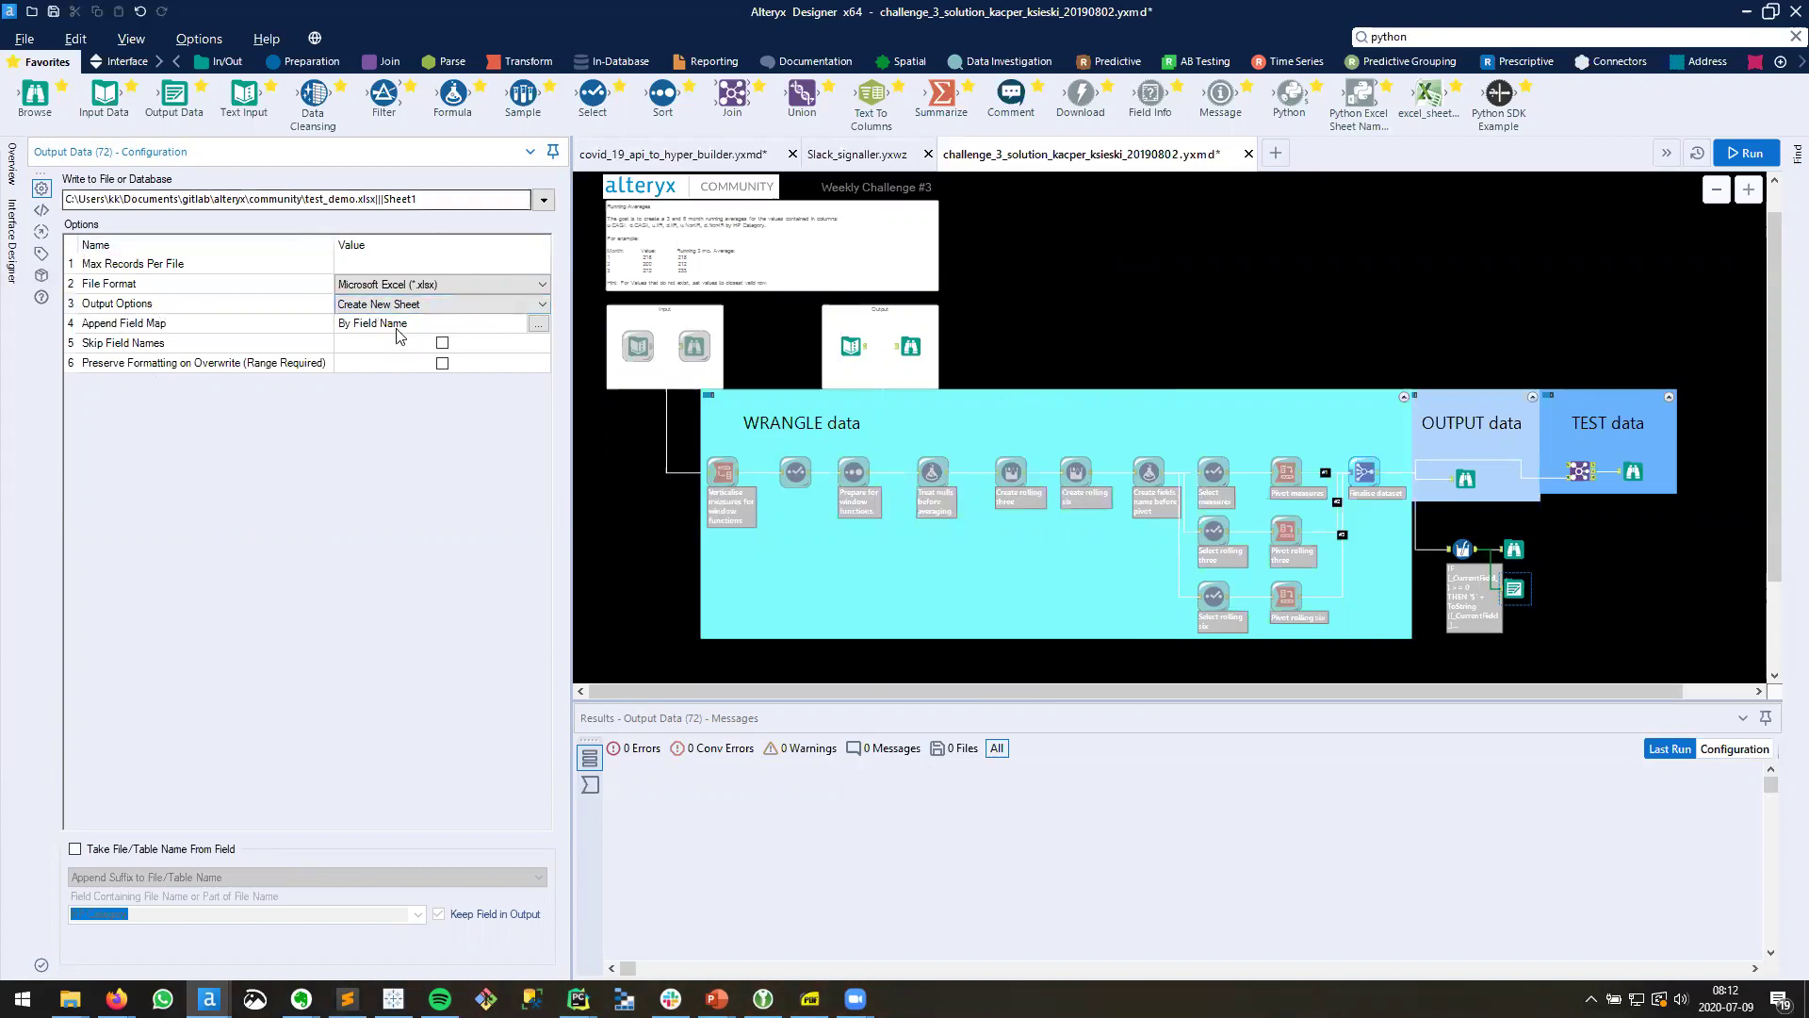
Step: Run the workflow to write 1368 records to test_demo.xlsx, then open the file in Excel
left_click(1744, 152)
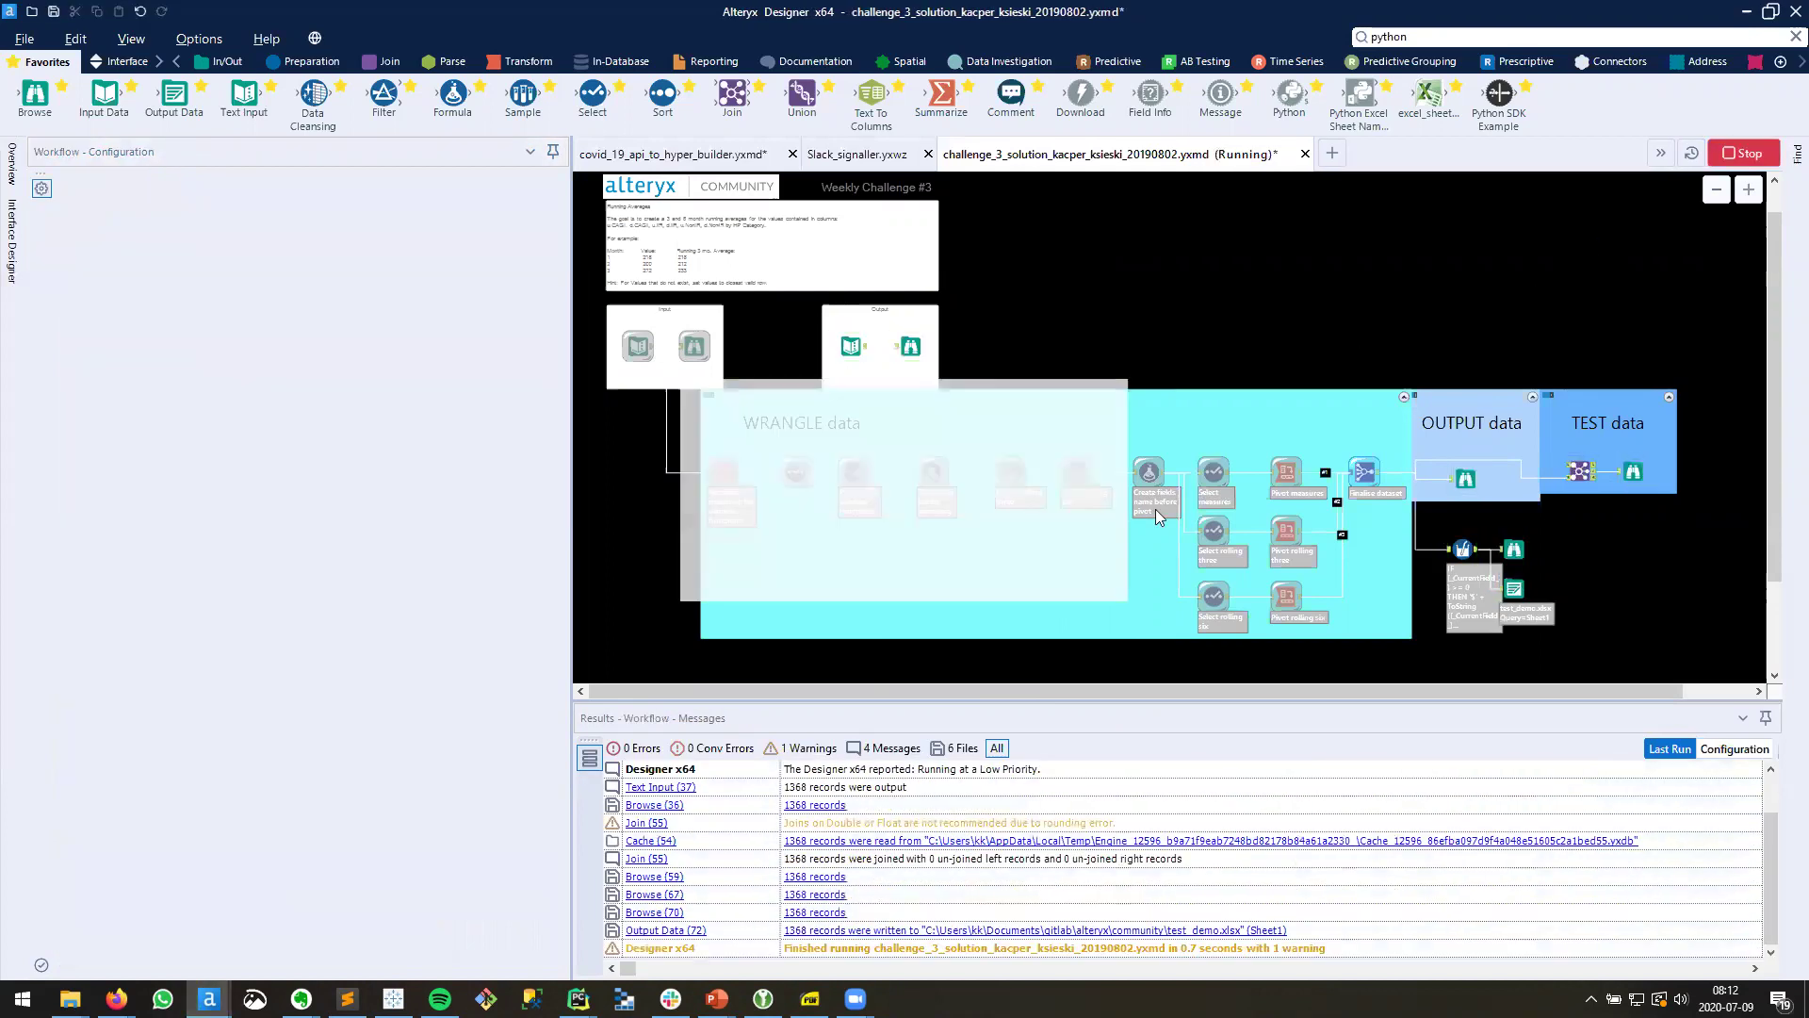
left_click(1069, 571)
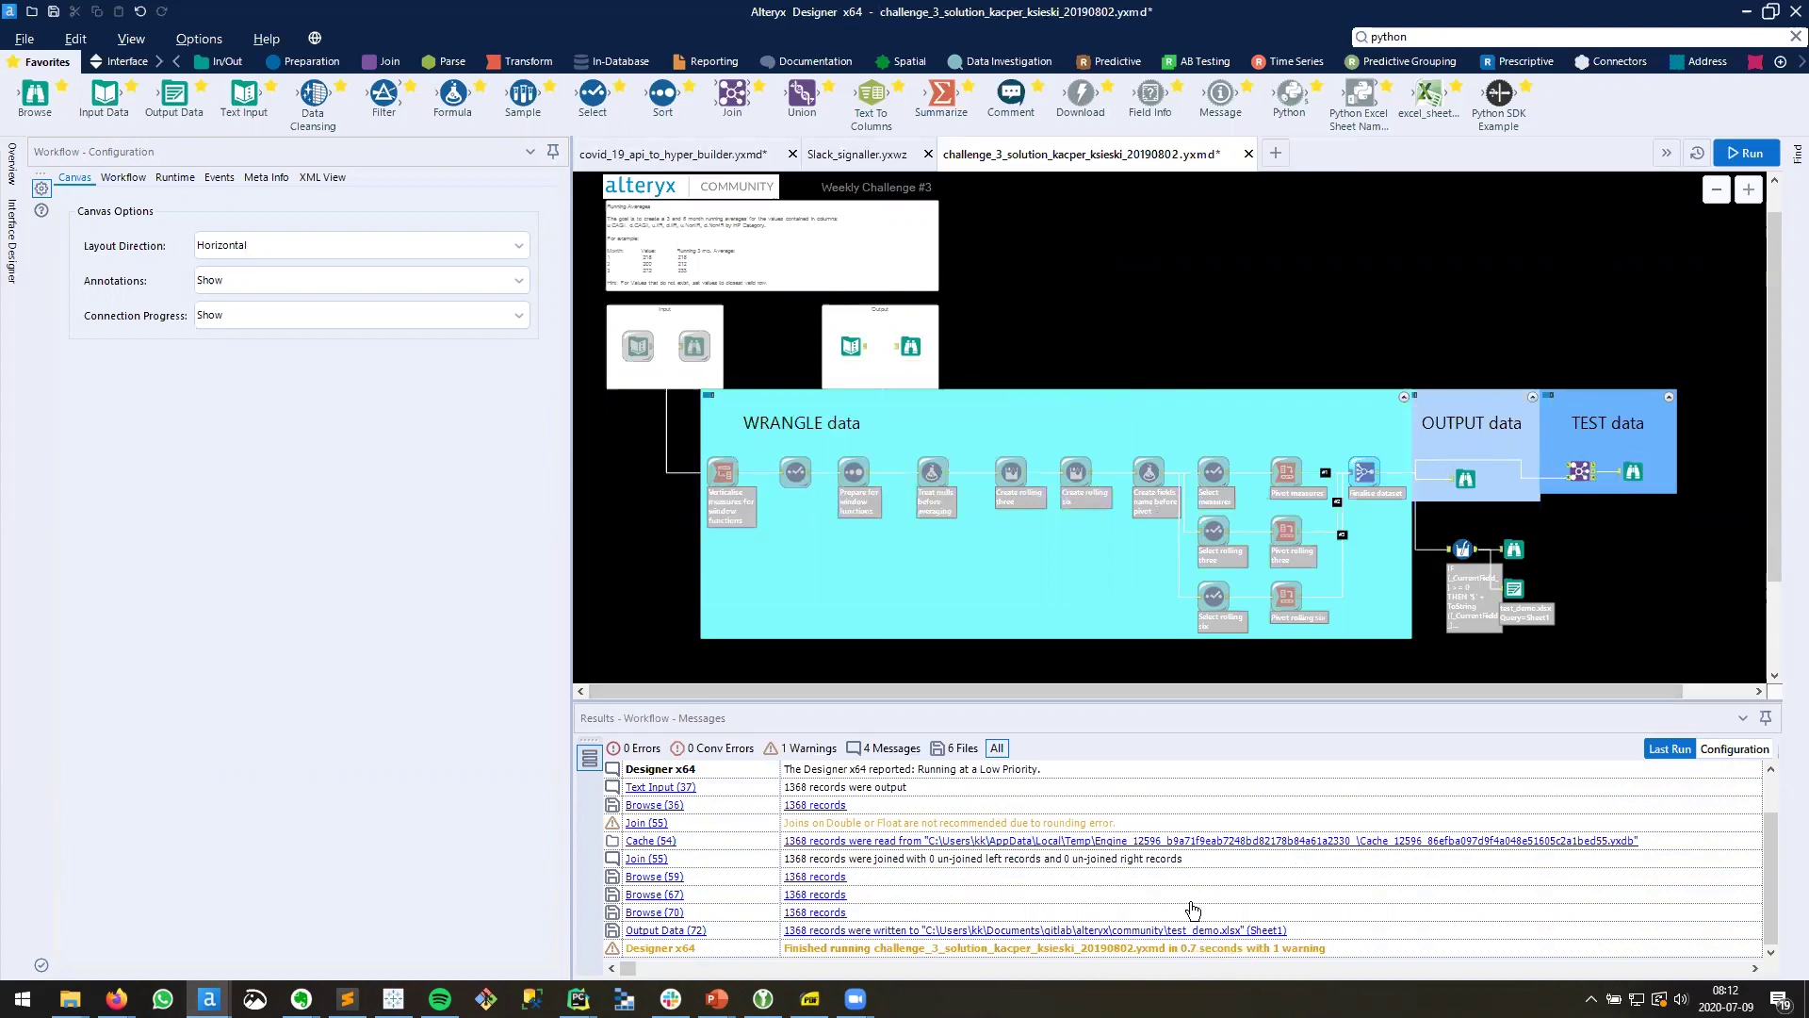
left_click(1189, 932)
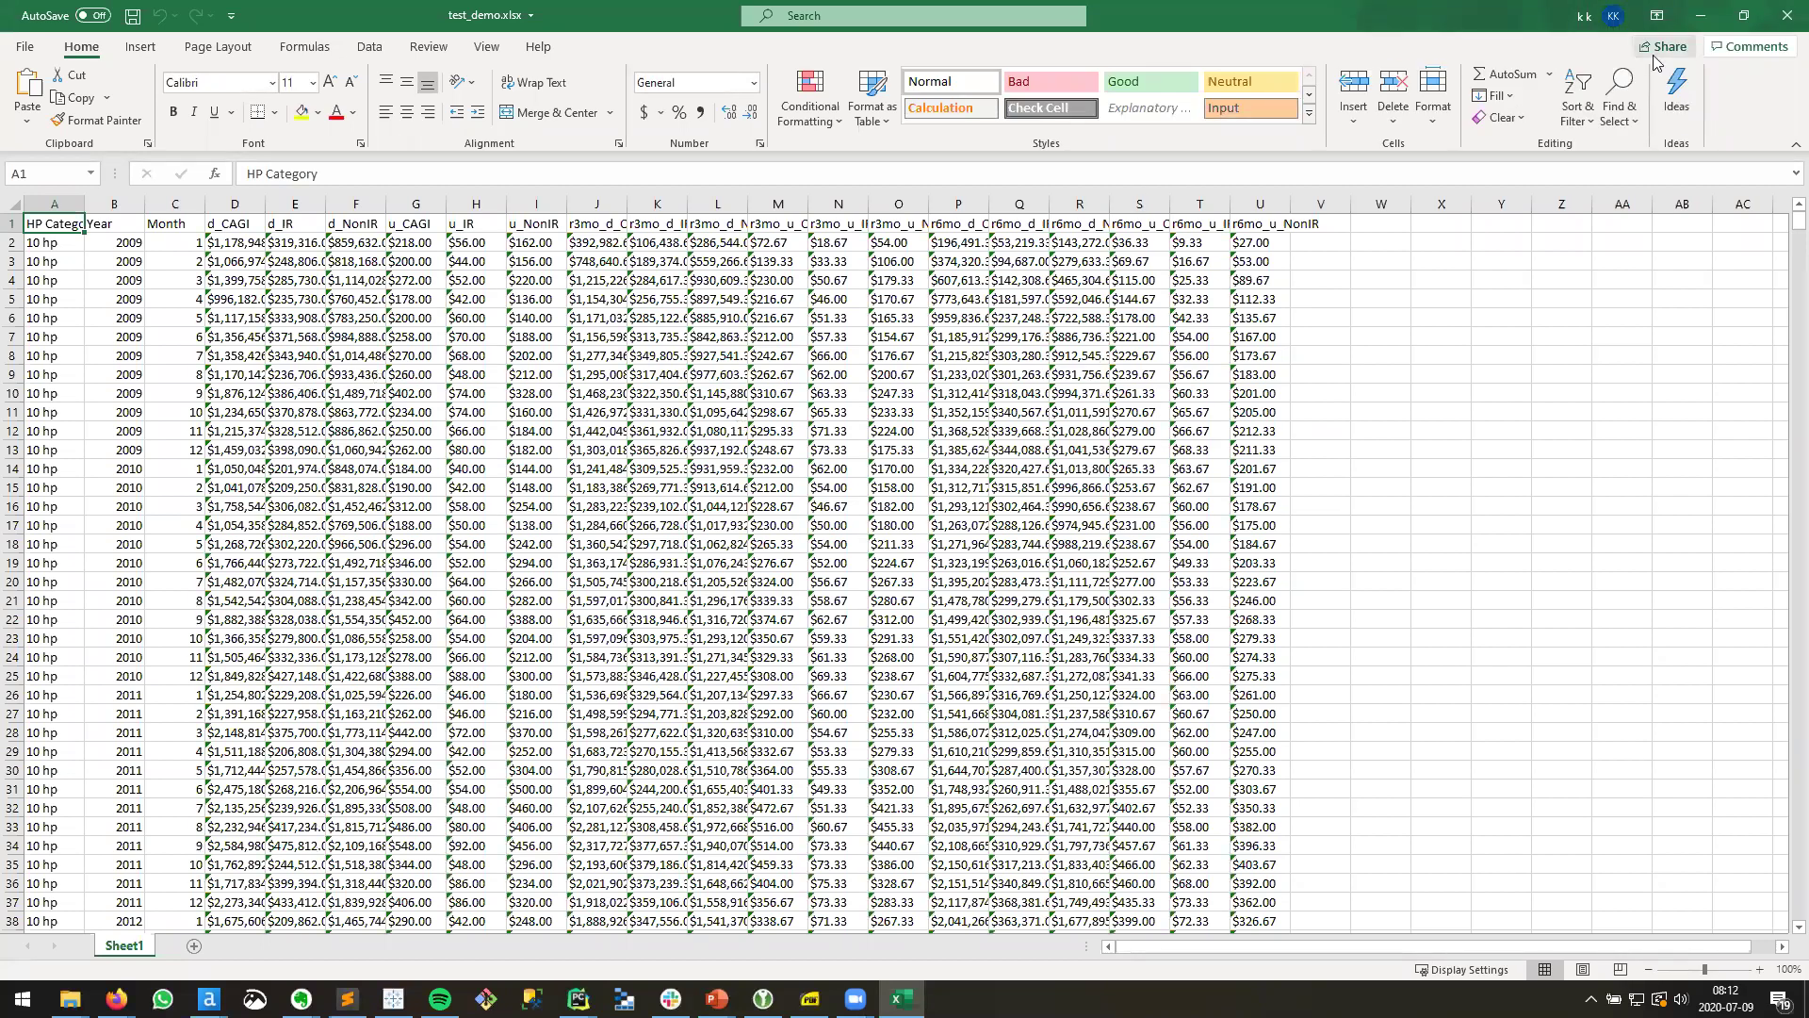
Step: Close test_demo.xlsx in Excel after reviewing its rolling-average data
left_click(1785, 17)
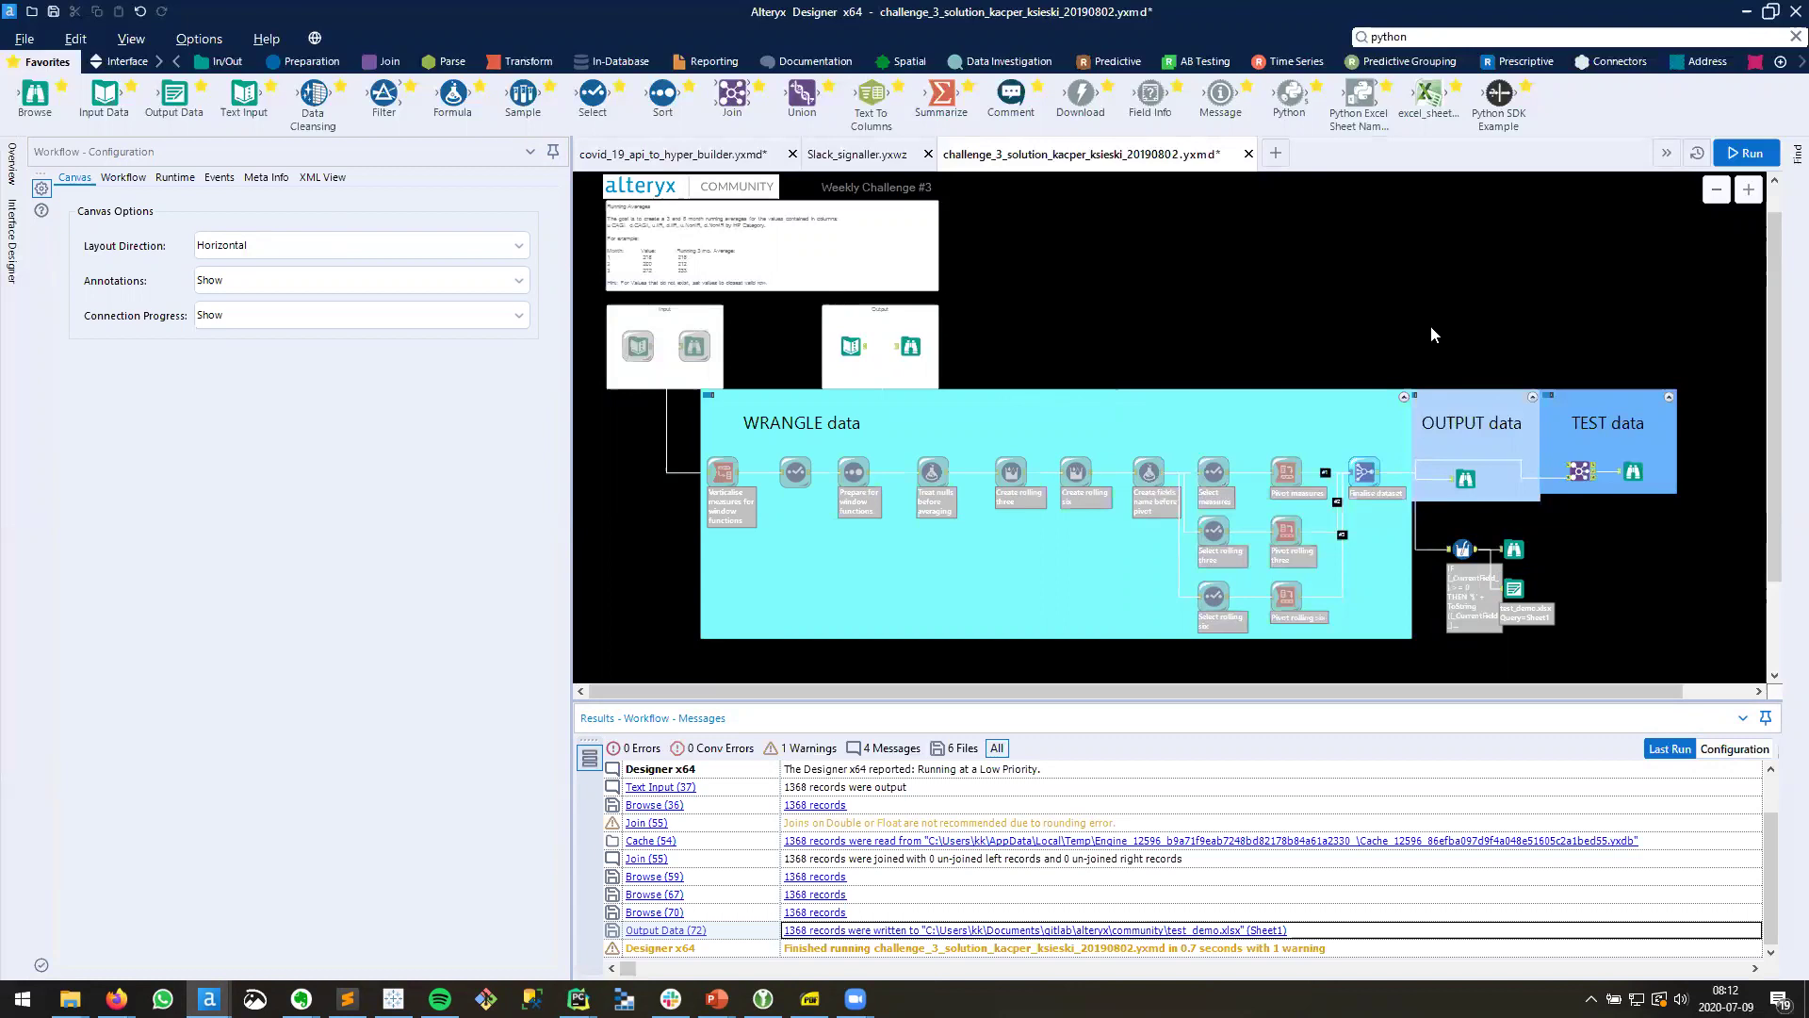
Step: Rerun to trigger Output Data (72)'s 'Sheet already exists' error, then bring up its Output Options
left_click(1745, 153)
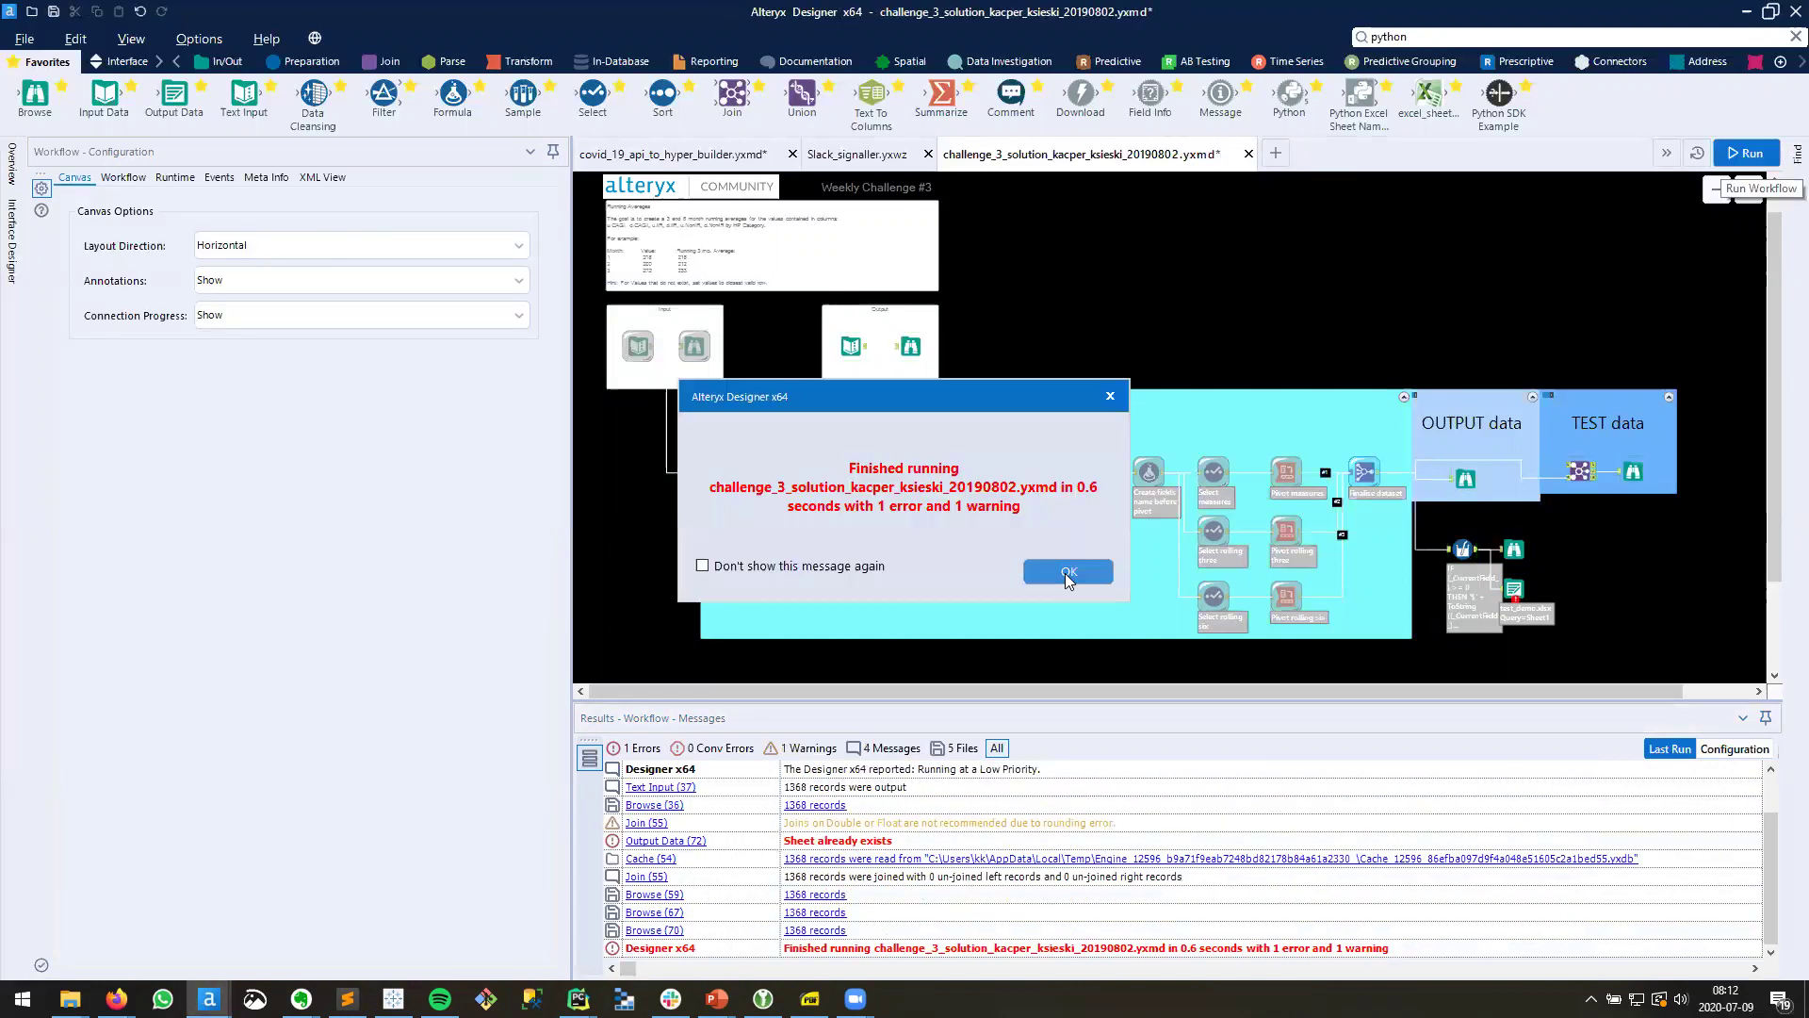
left_click(1068, 572)
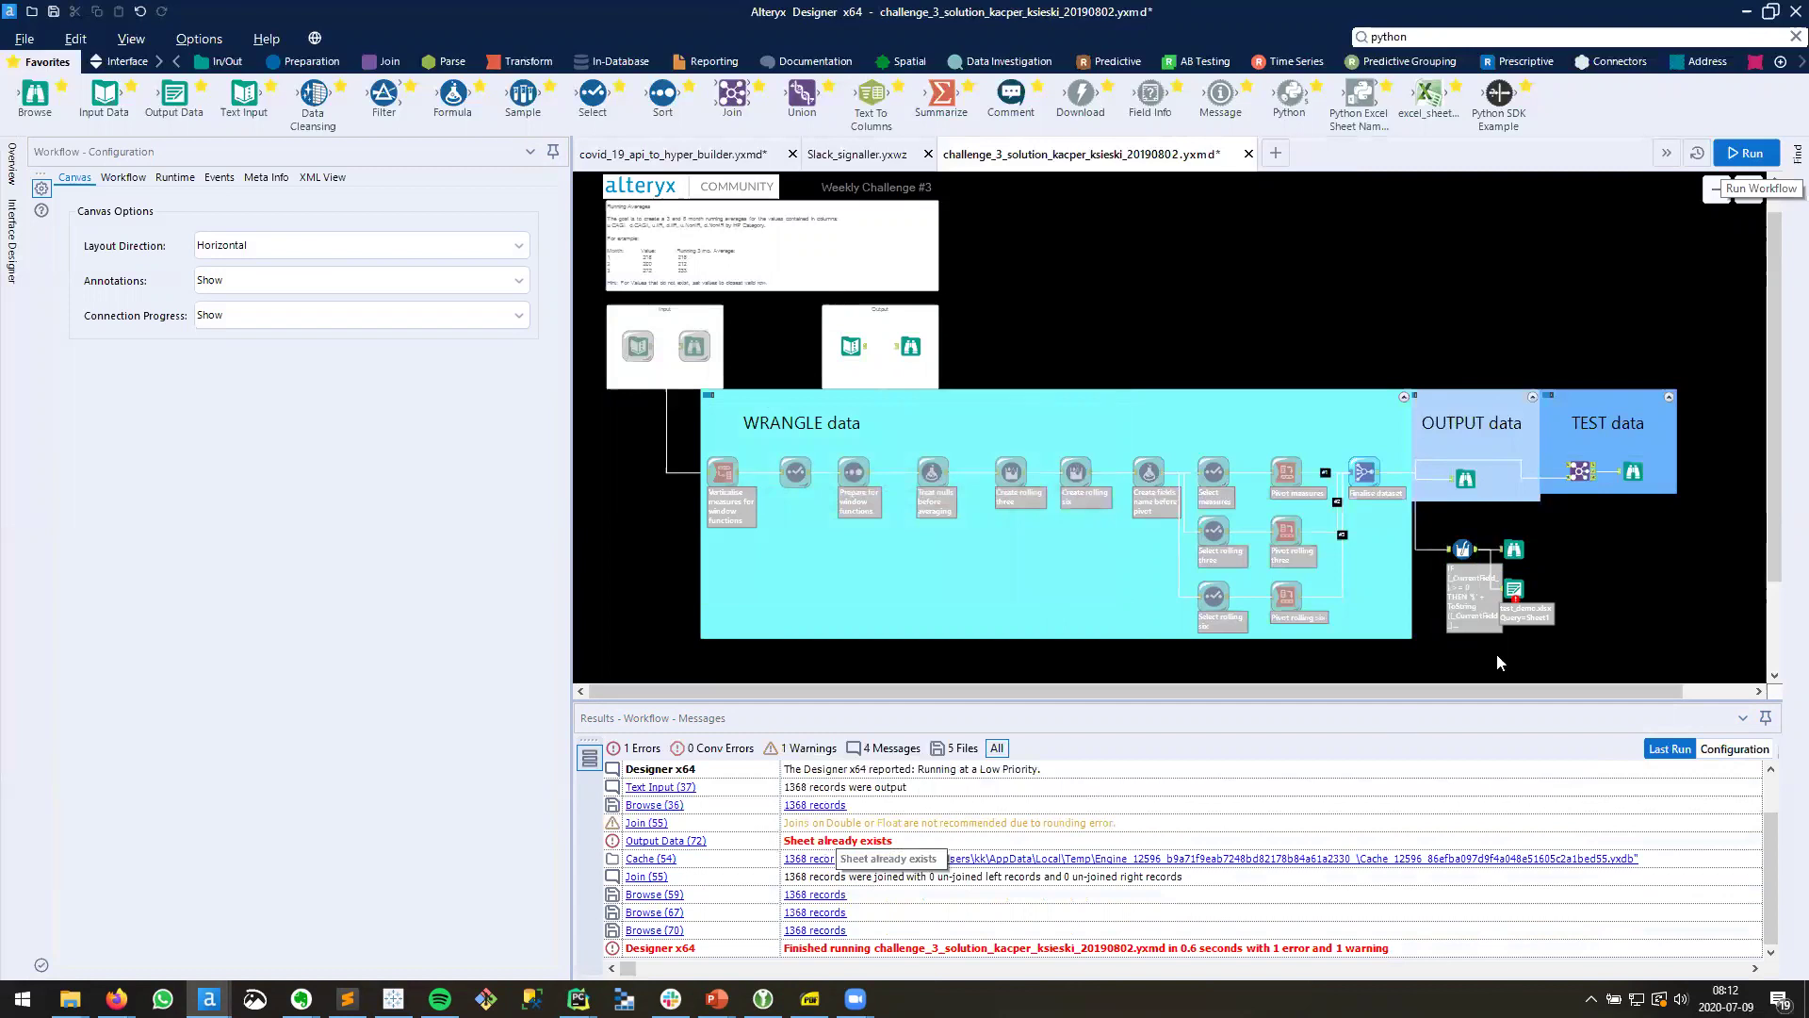
left_click(1513, 589)
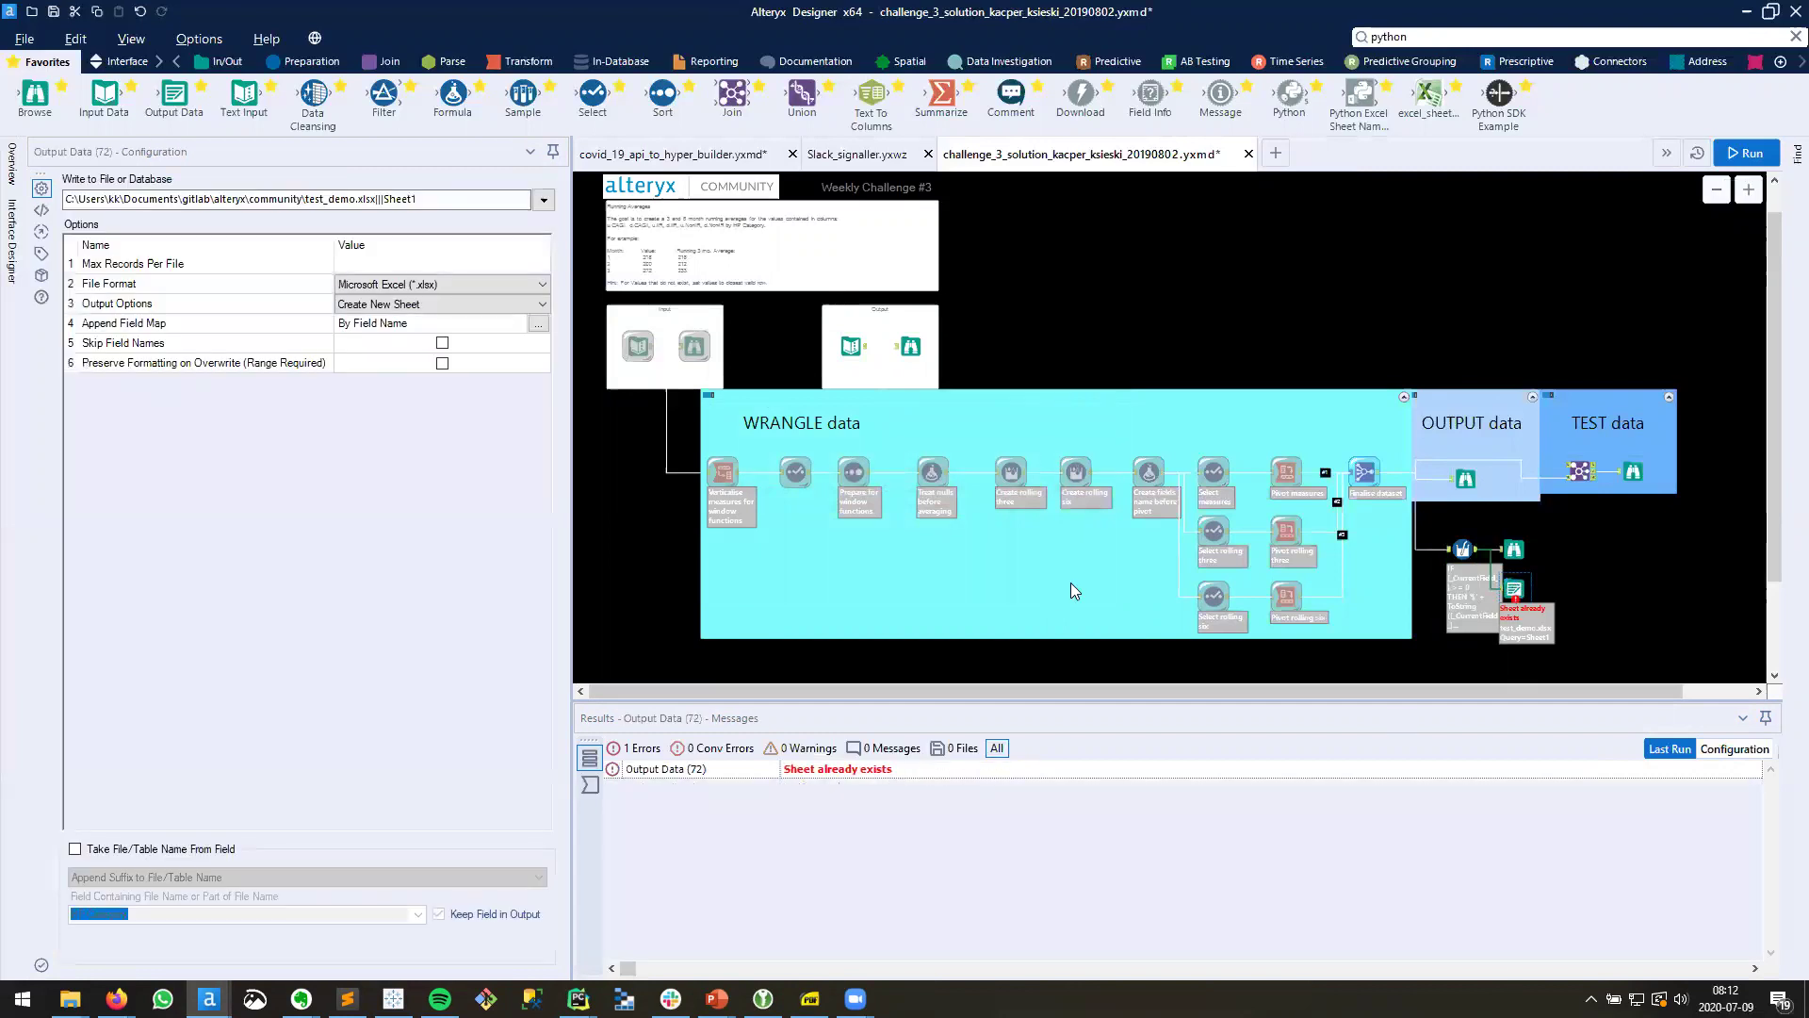
left_click(429, 305)
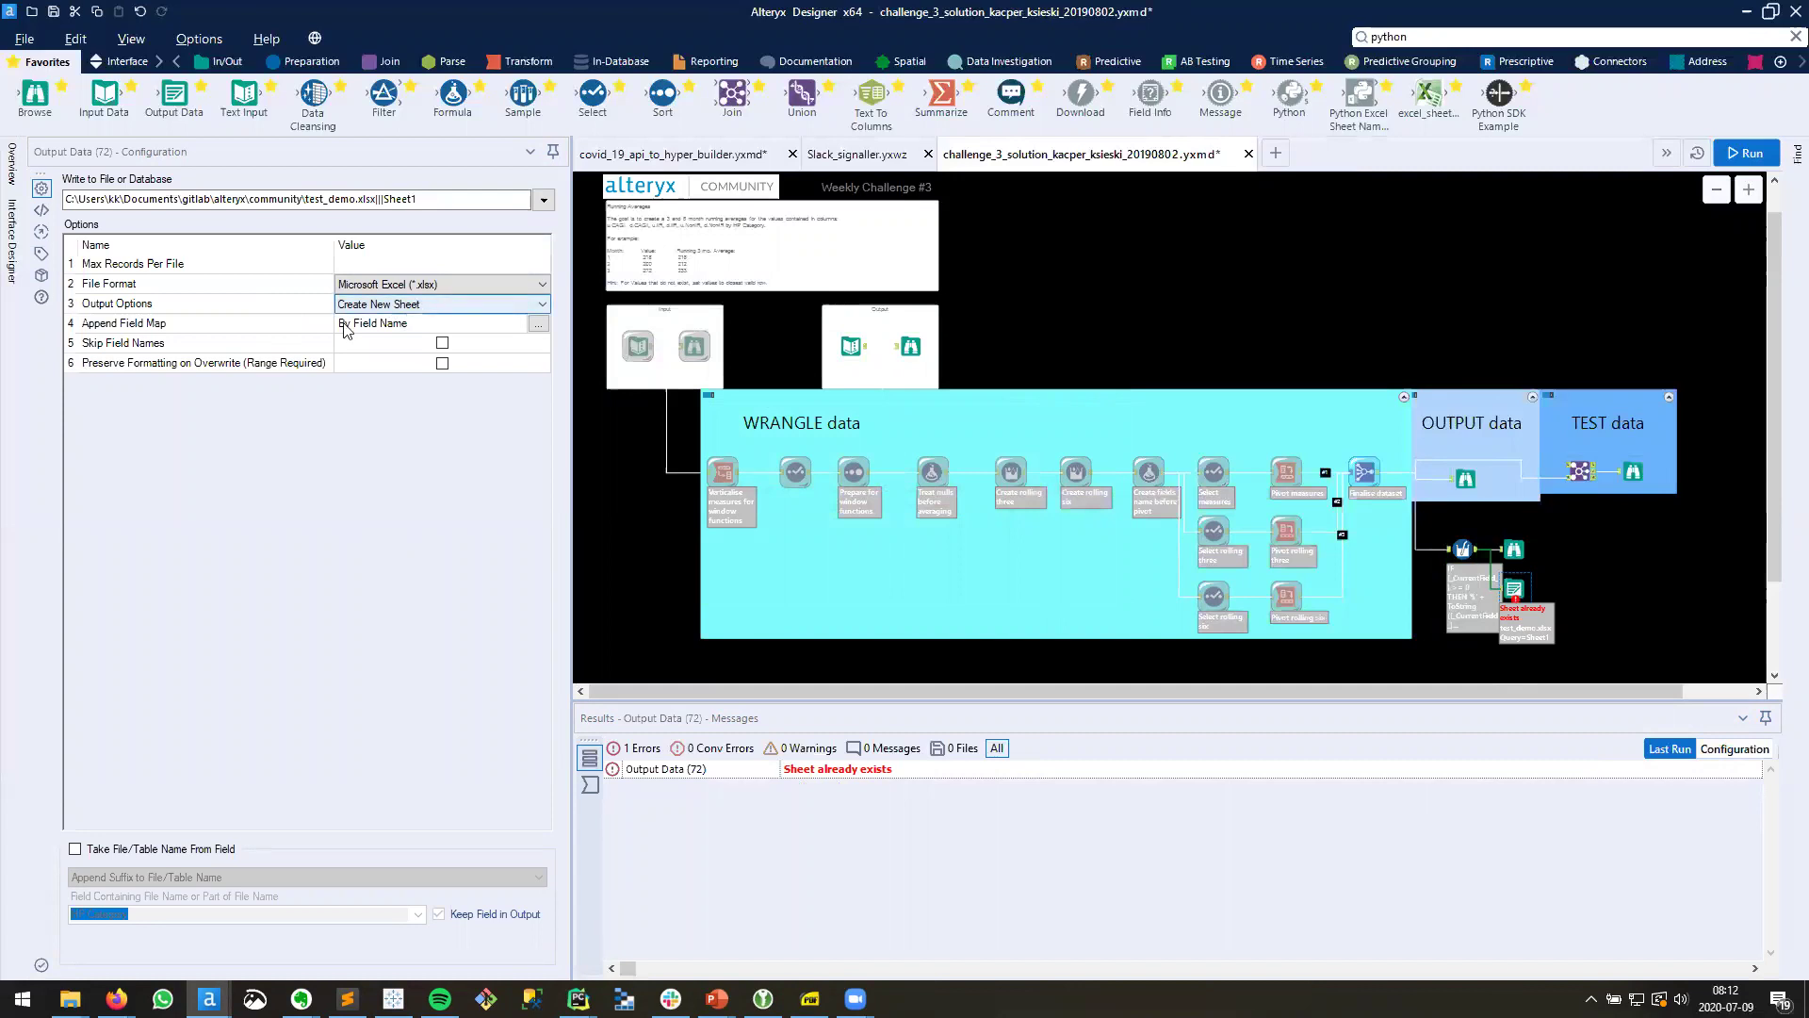
Step: Set Output Options to Overwrite Sheet or Range and rerun, writing 1368 records with 0 errors
left_click(434, 307)
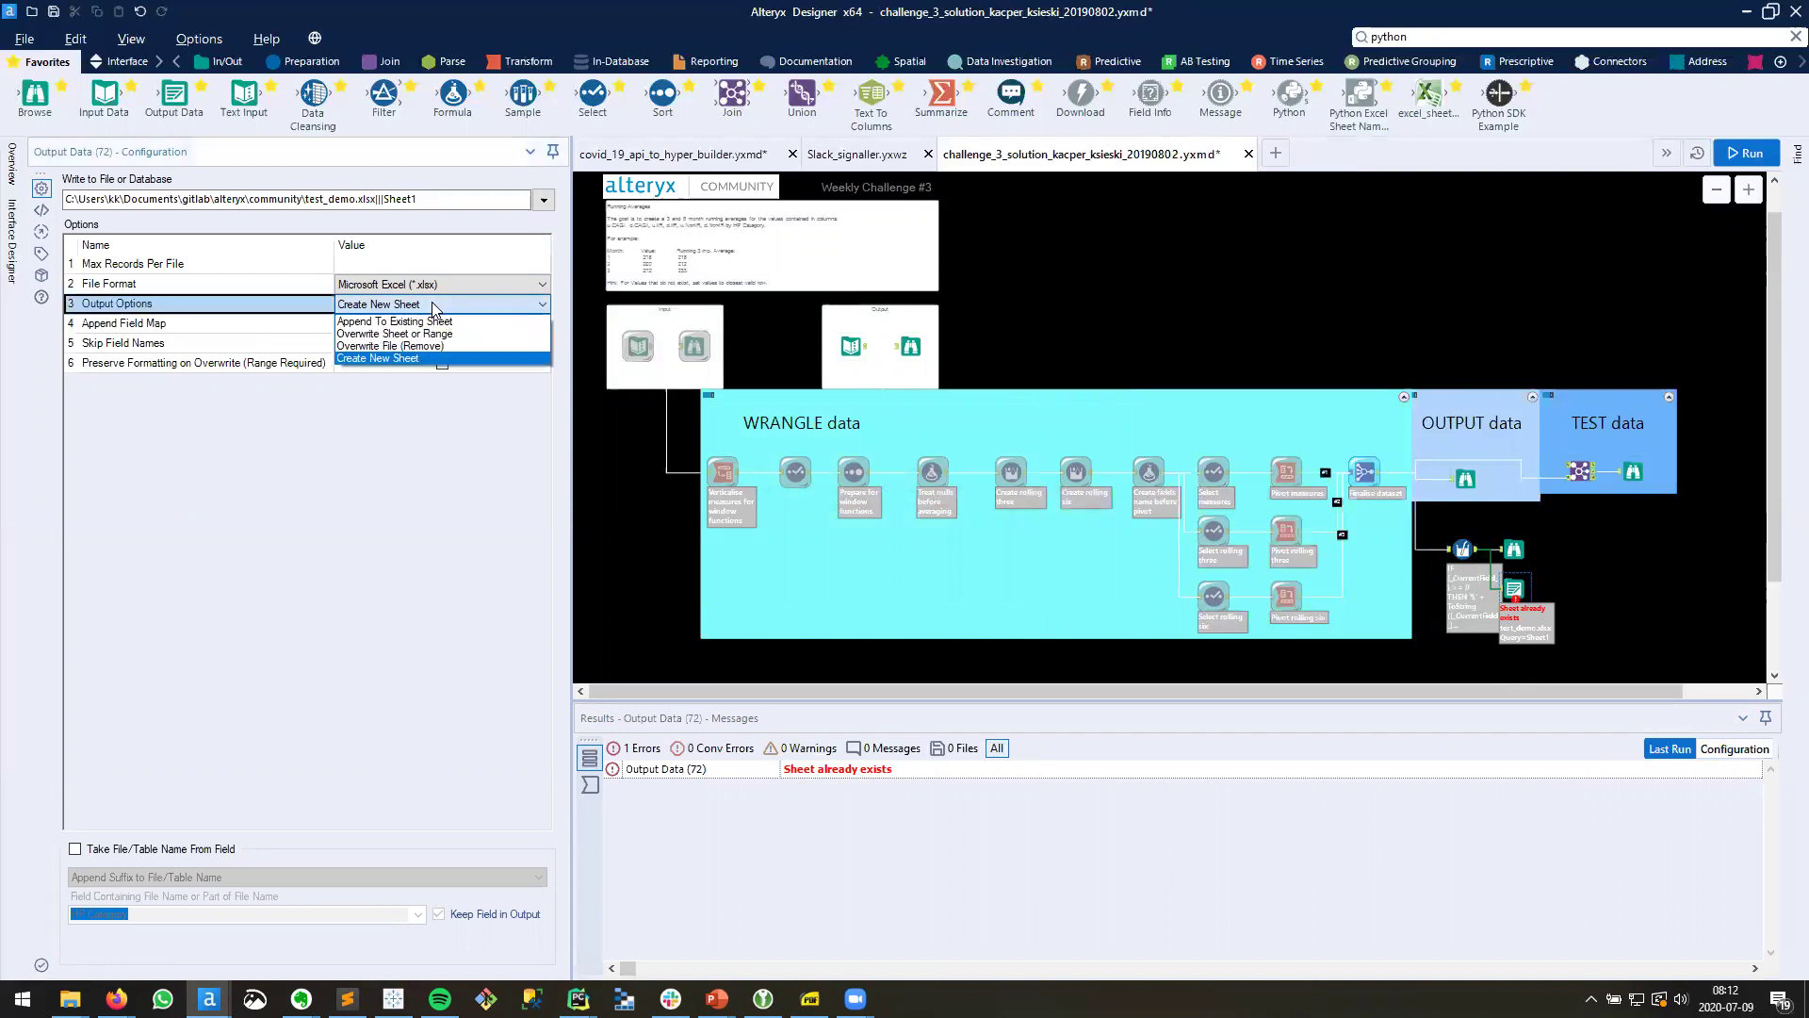
left_click(384, 334)
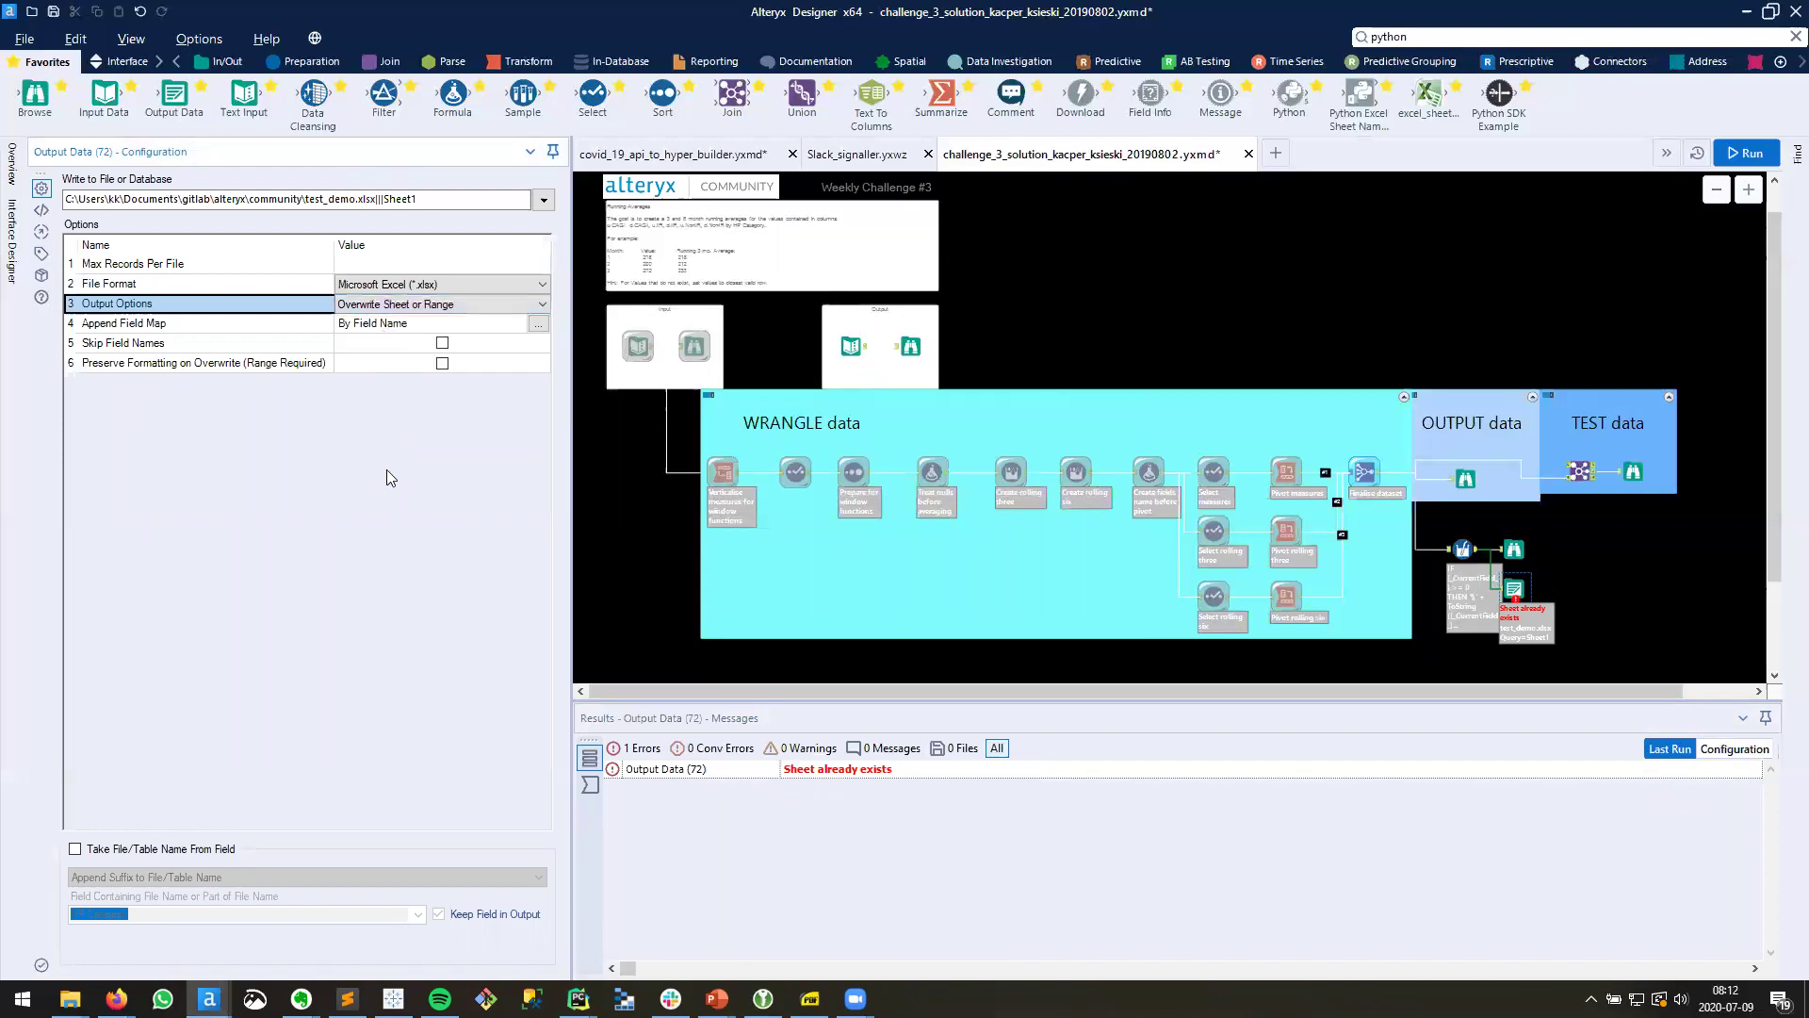
left_click(1748, 152)
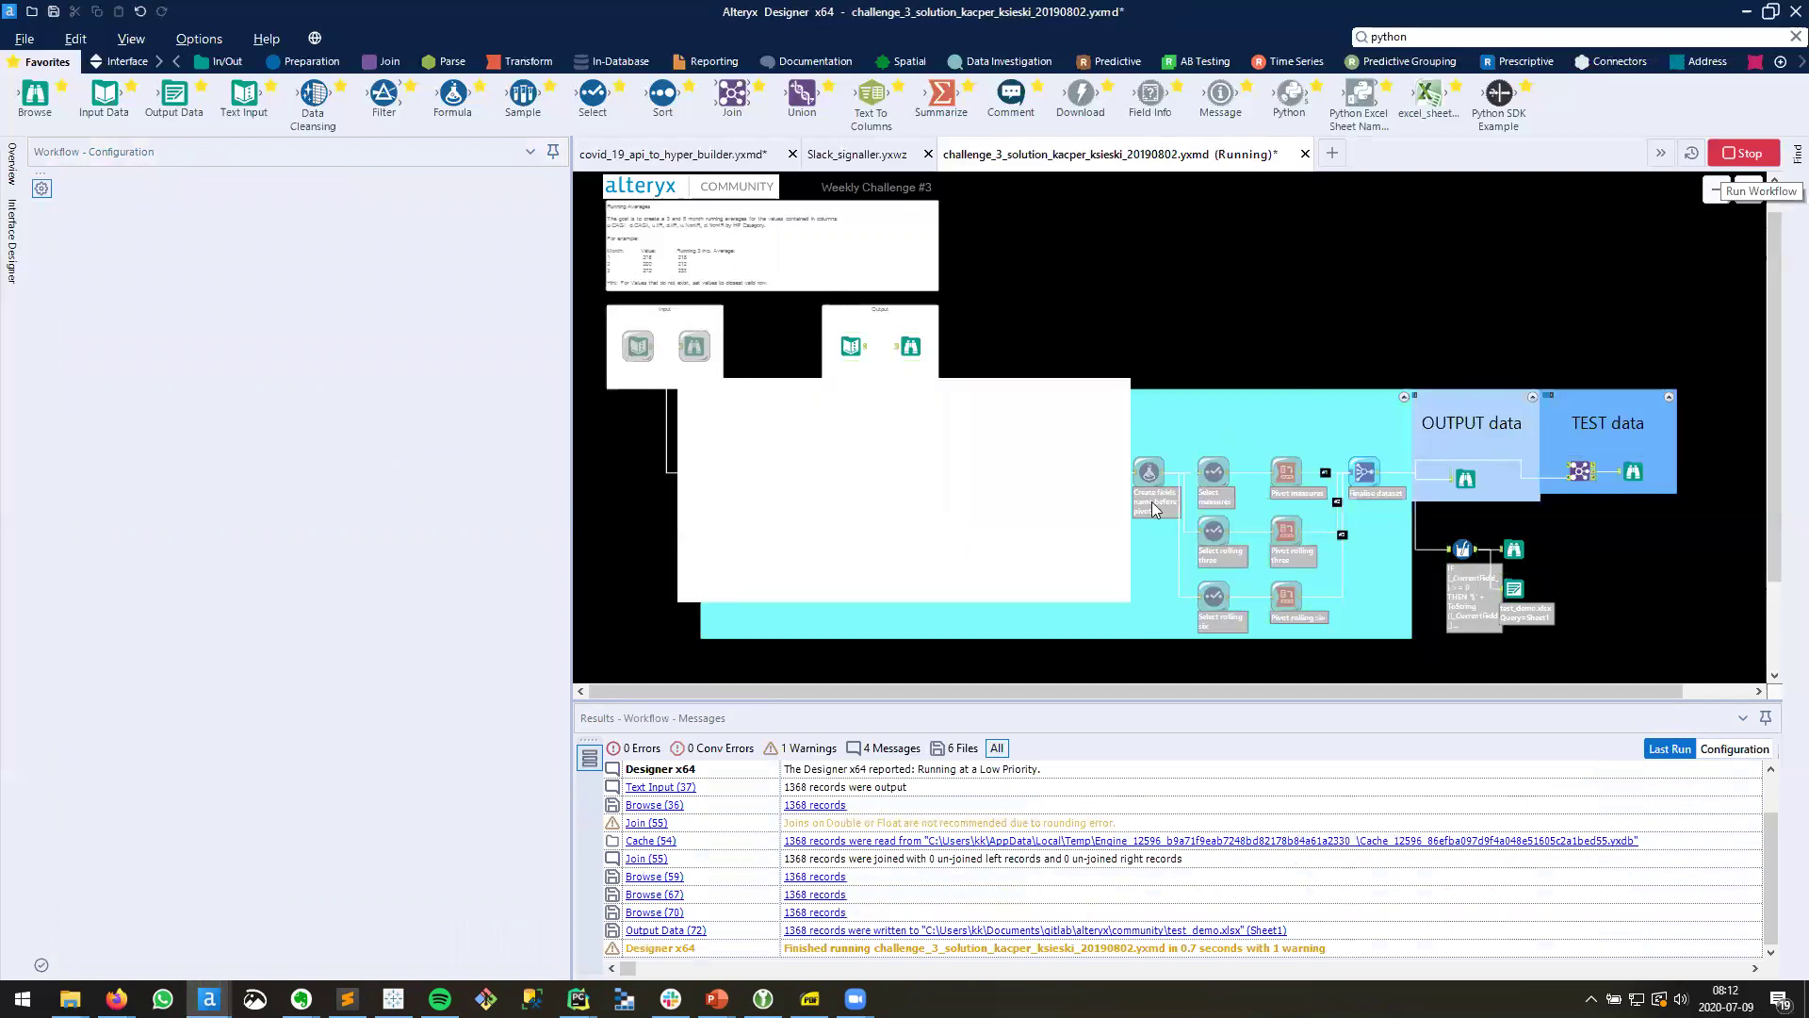
left_click(1058, 572)
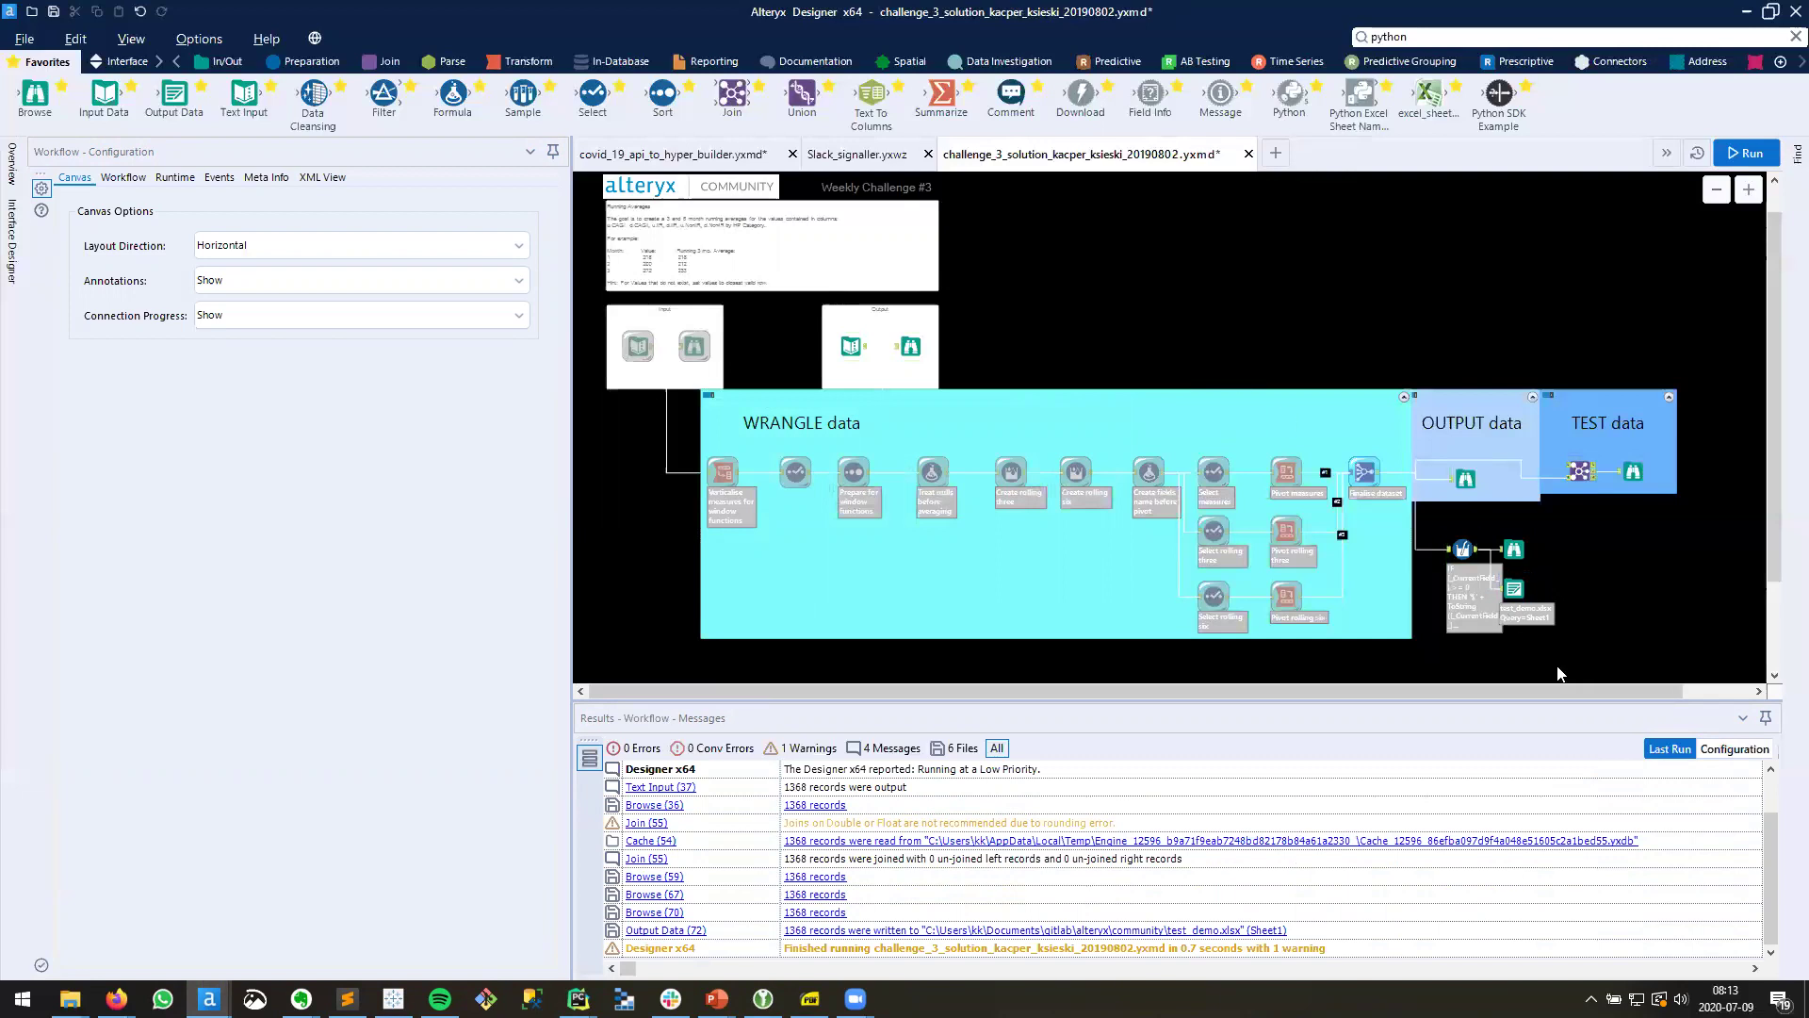
Step: Switch Output Data (72) between Create New Sheet and Overwrite Sheet or Range, ending on Create New Sheet
left_click(1513, 589)
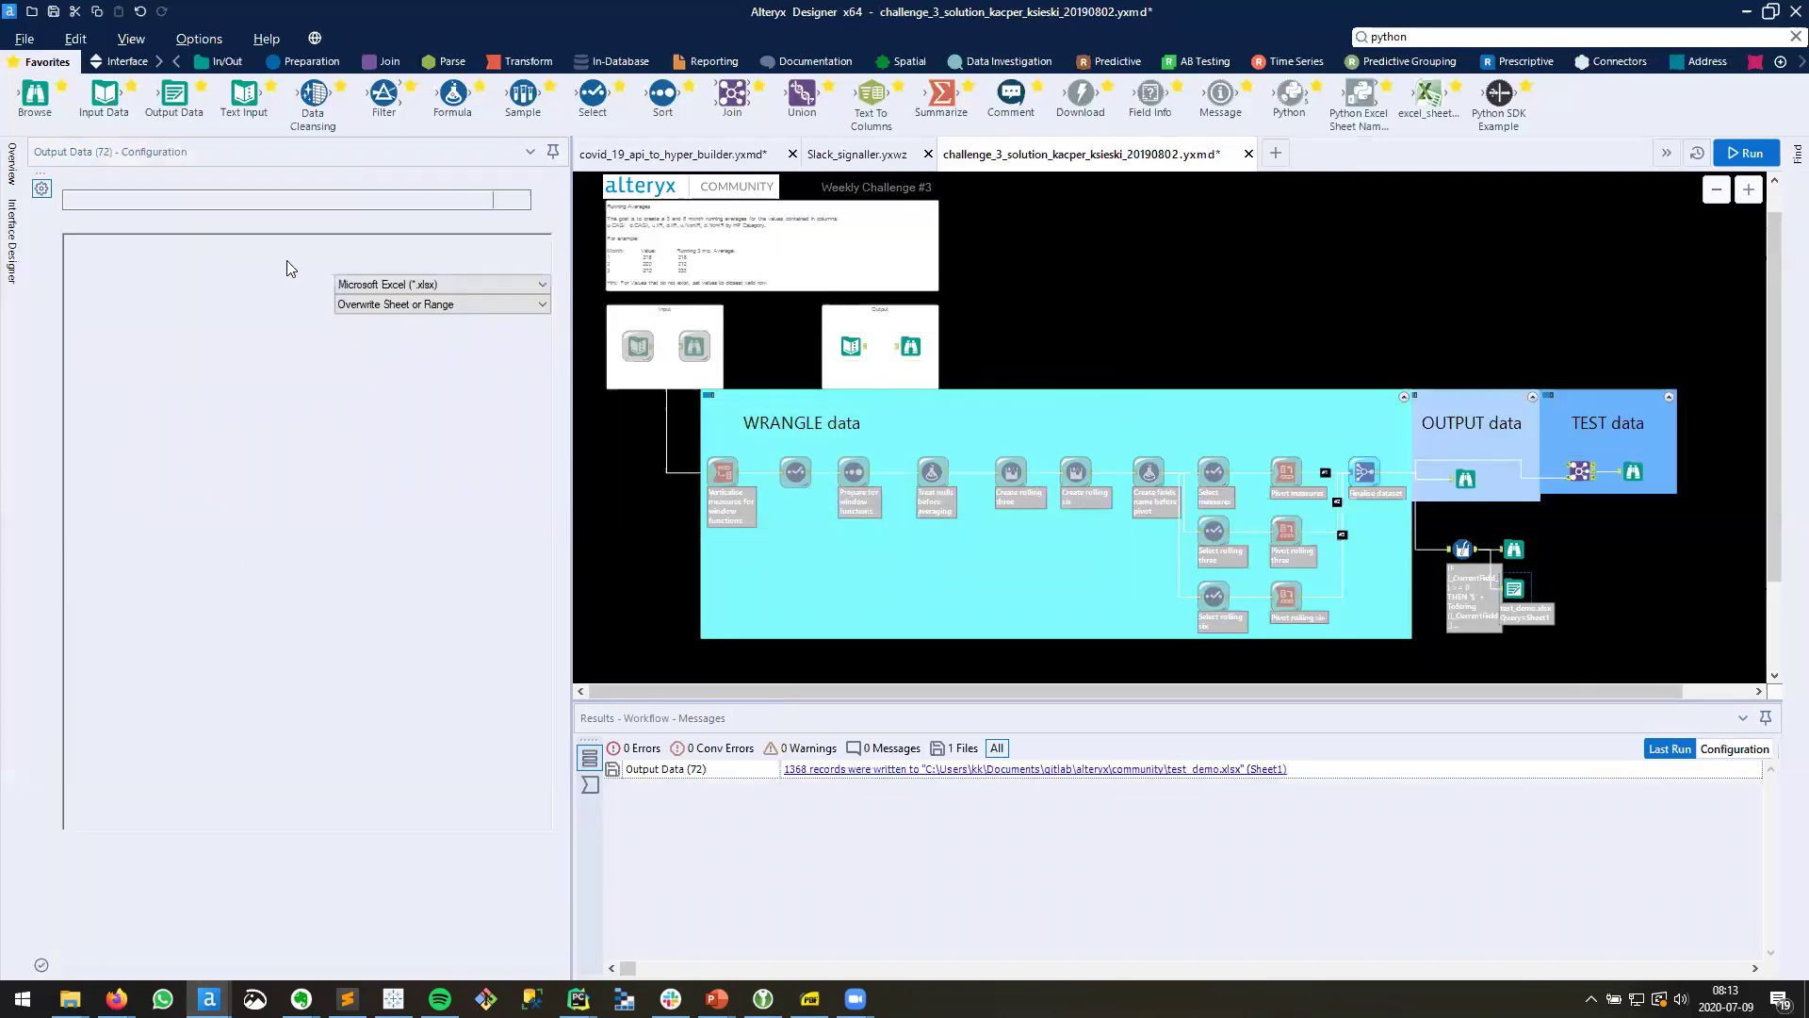
left_click(395, 303)
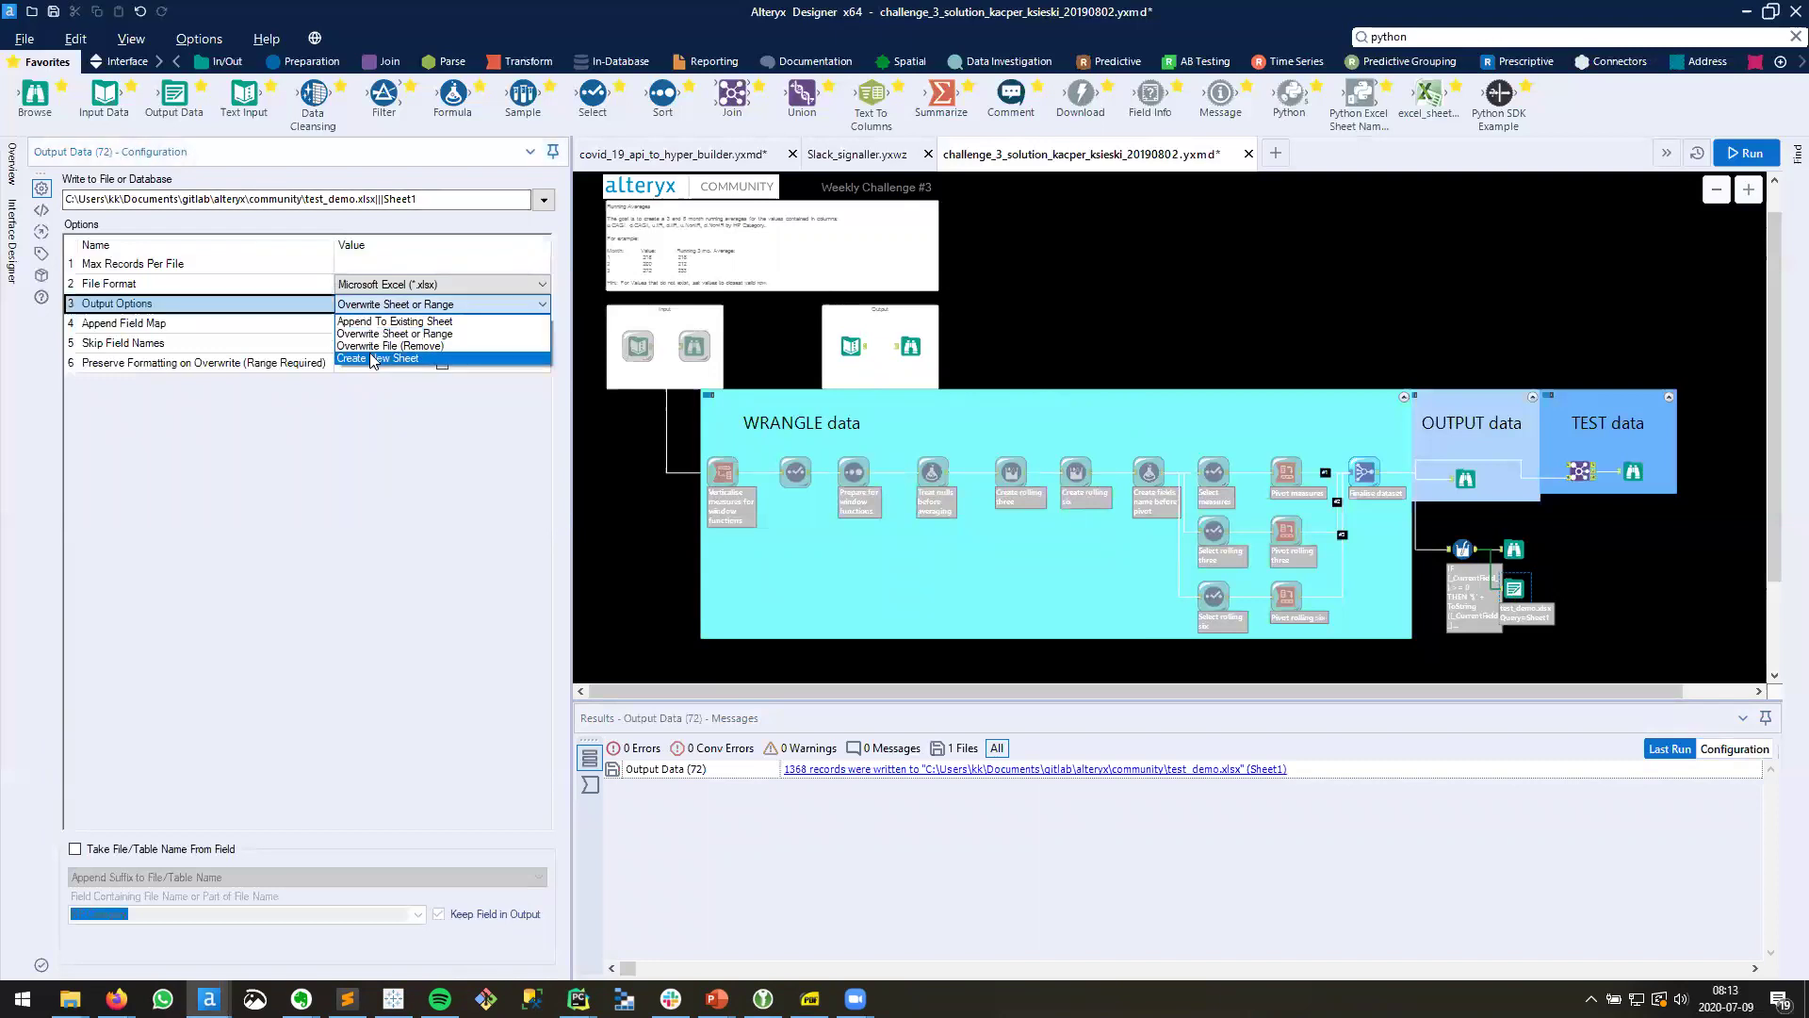
left_click(372, 359)
left_click(397, 306)
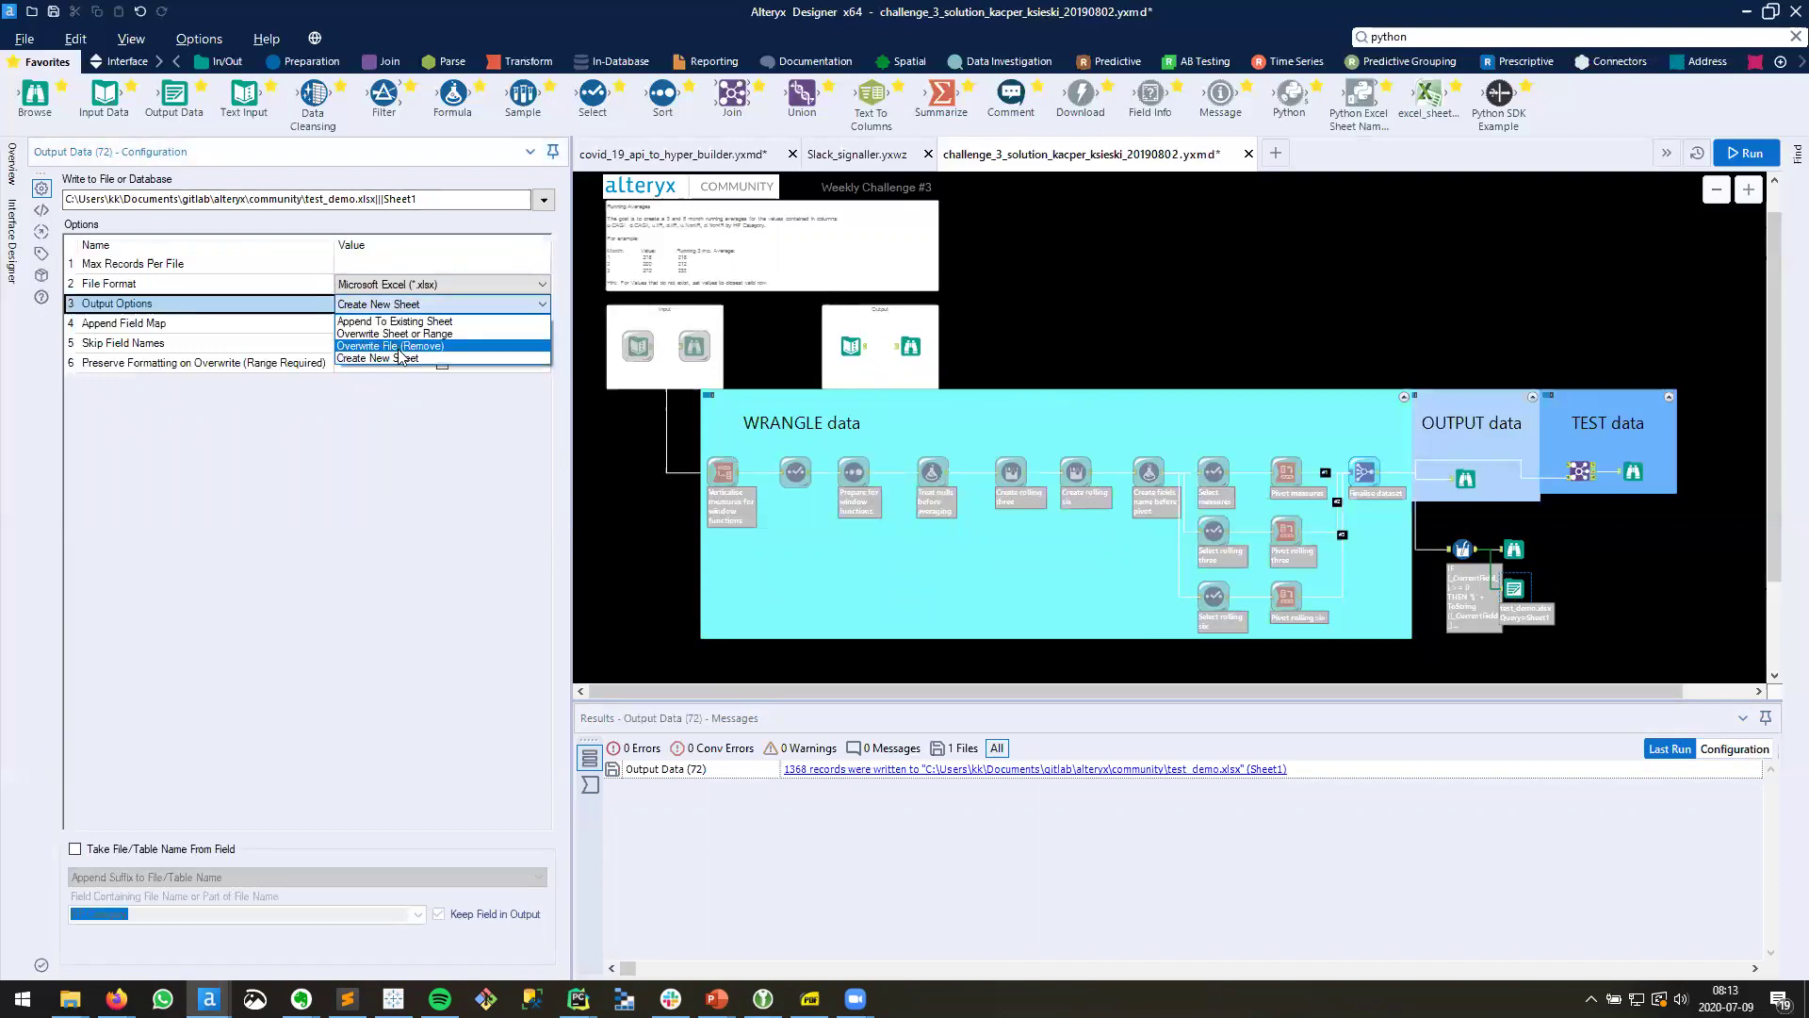
left_click(400, 335)
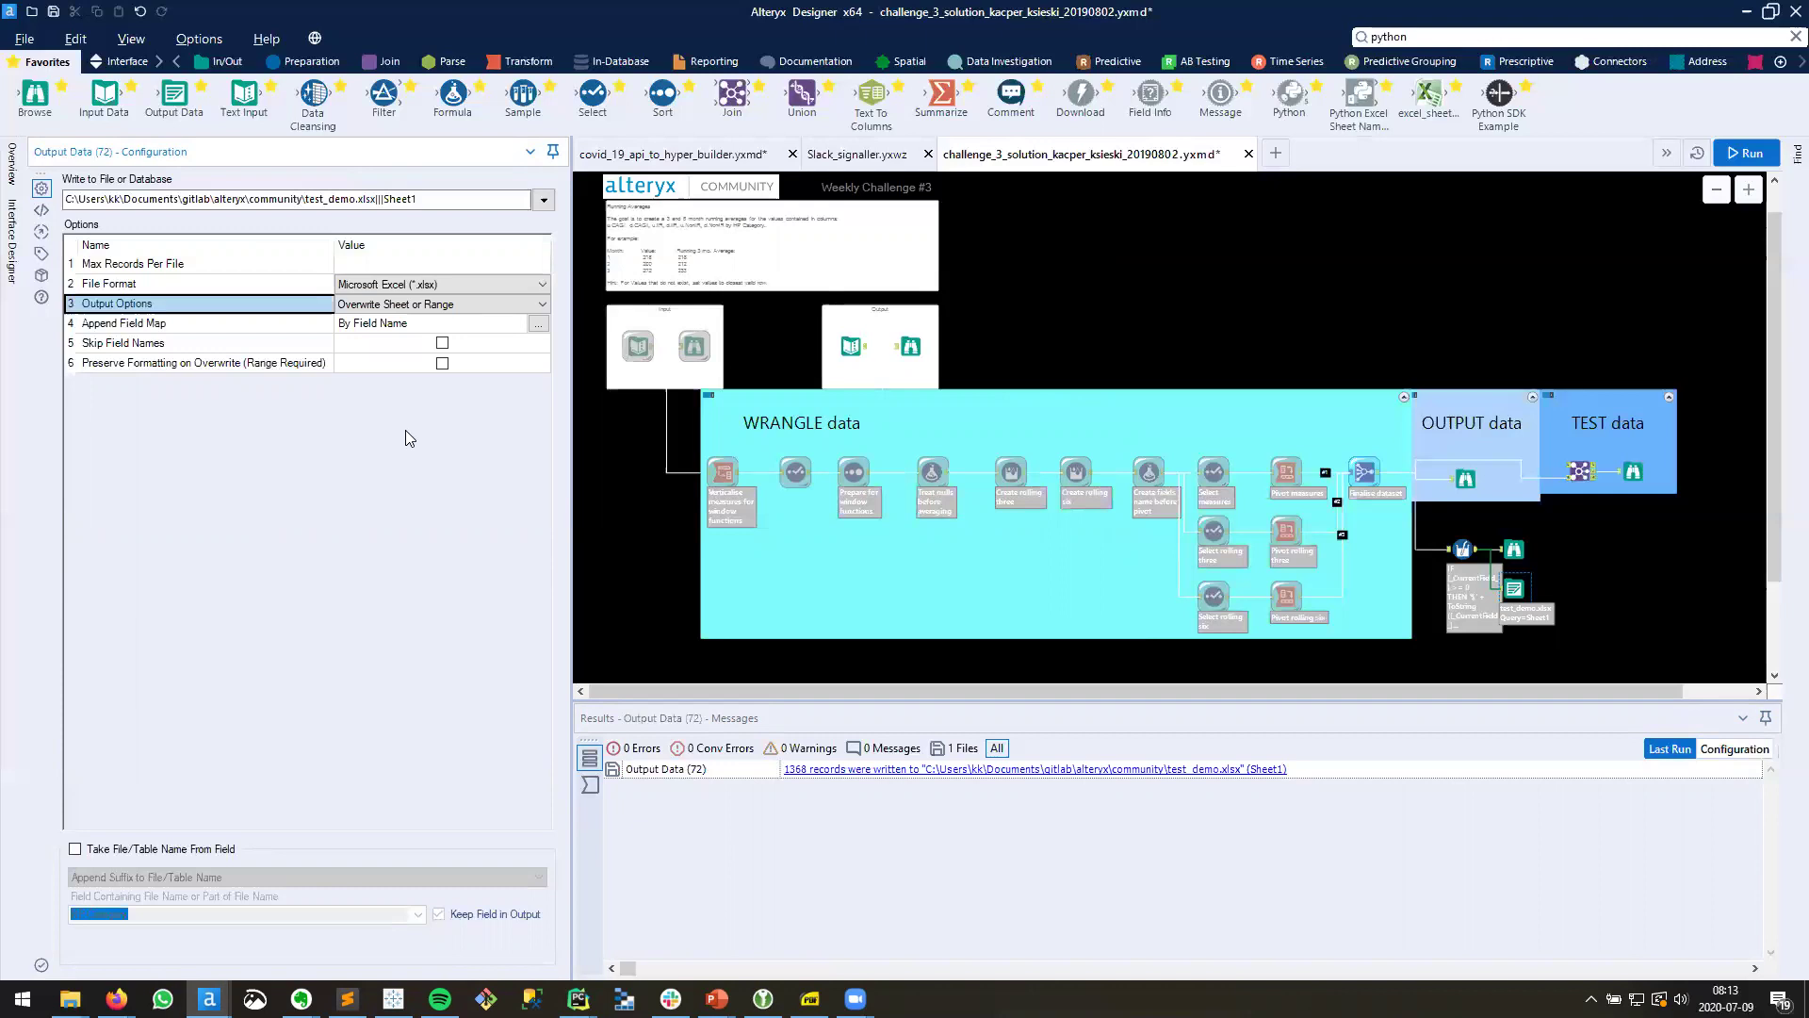
left_click(442, 311)
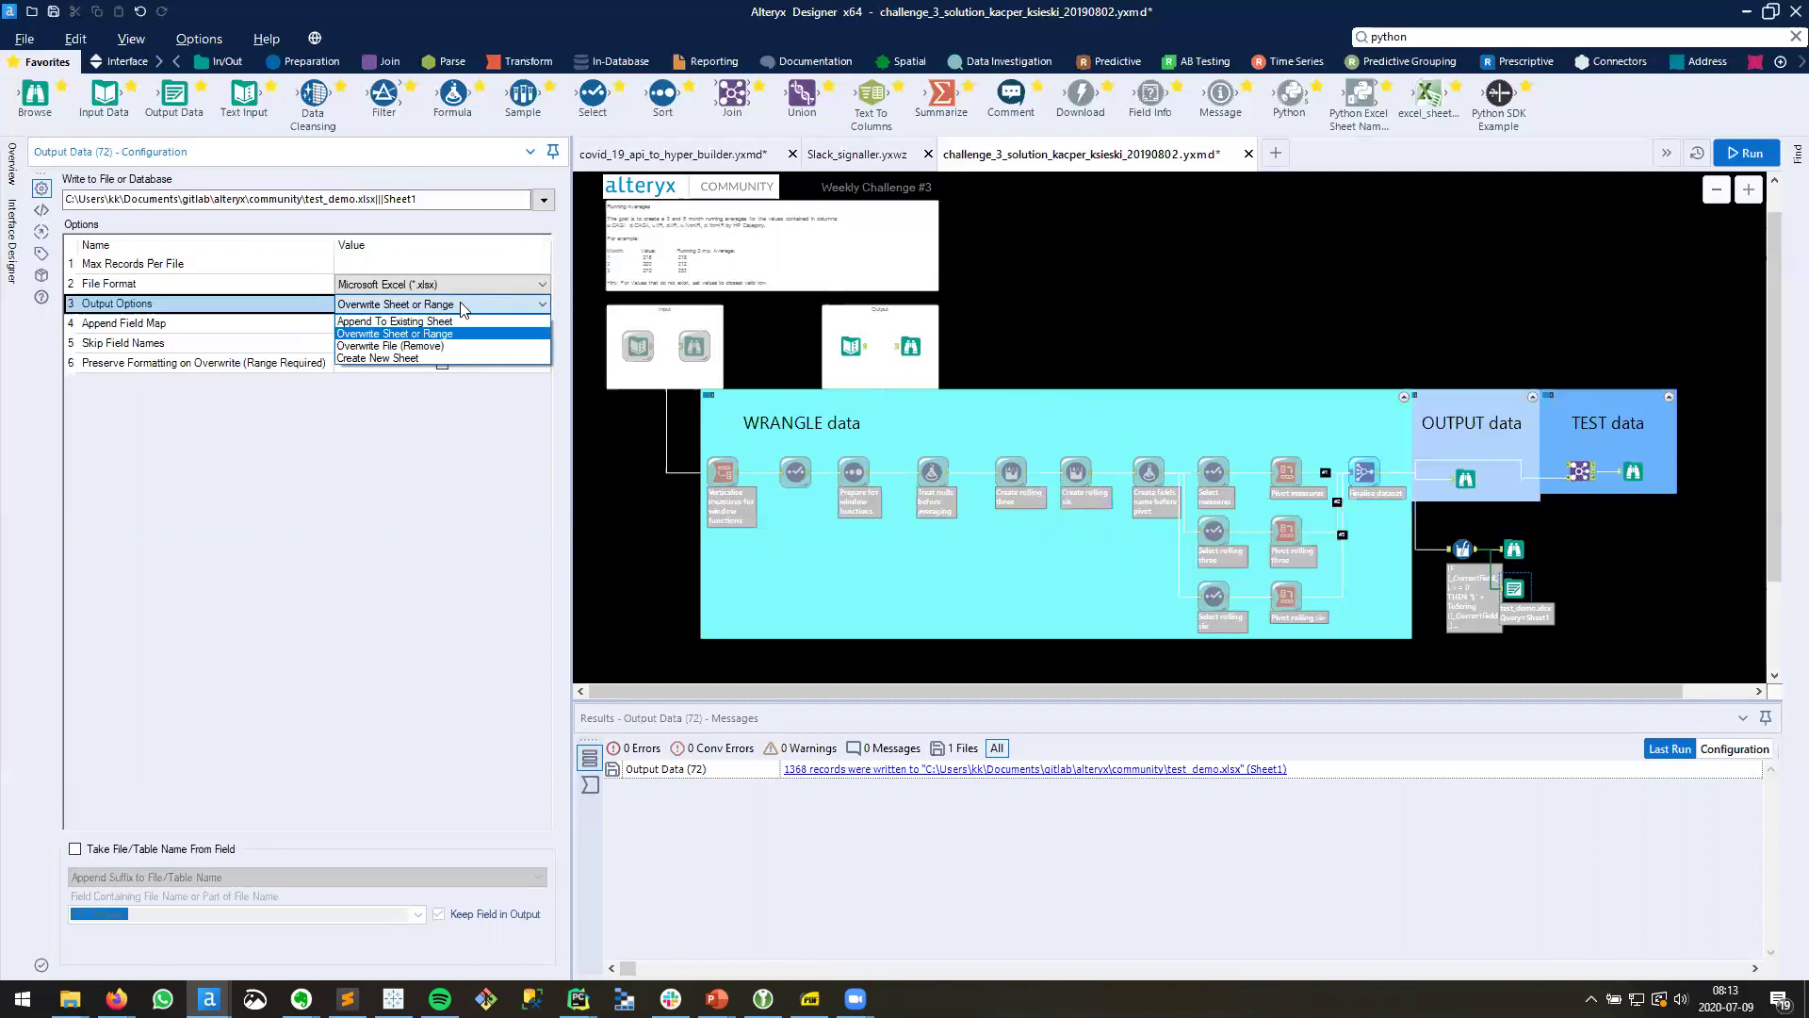
left_click(396, 358)
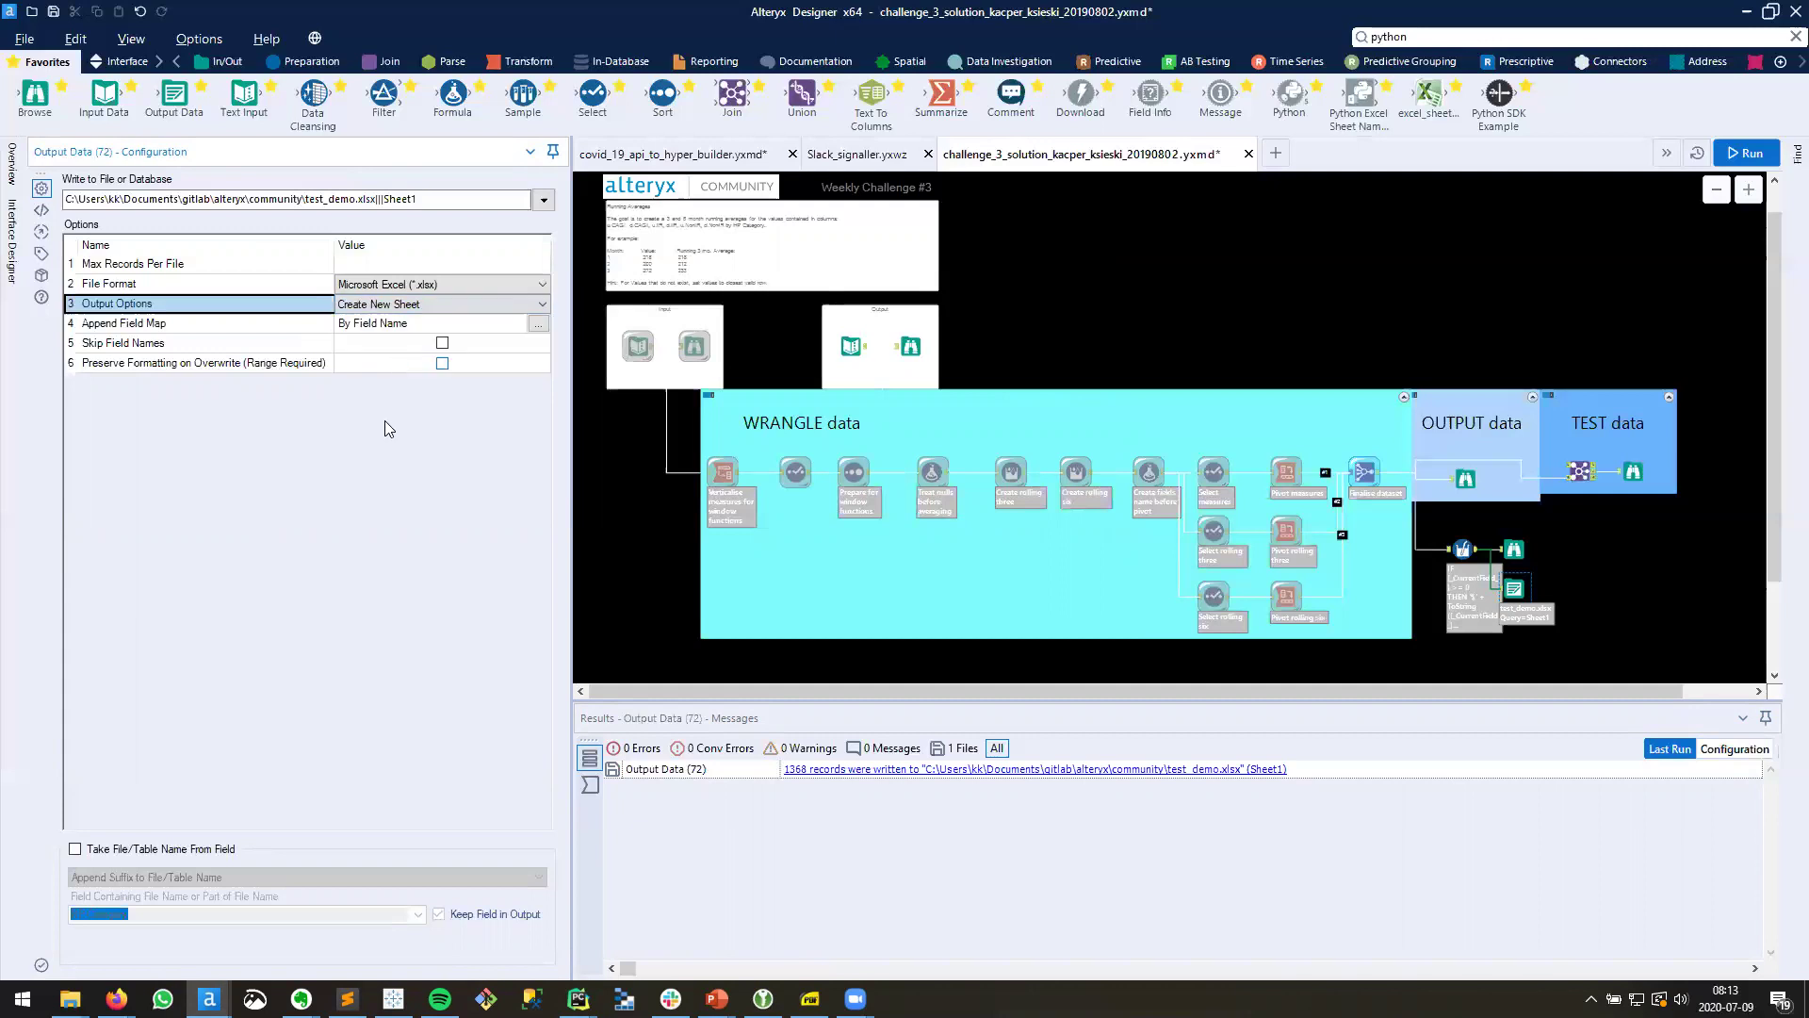
left_click(436, 305)
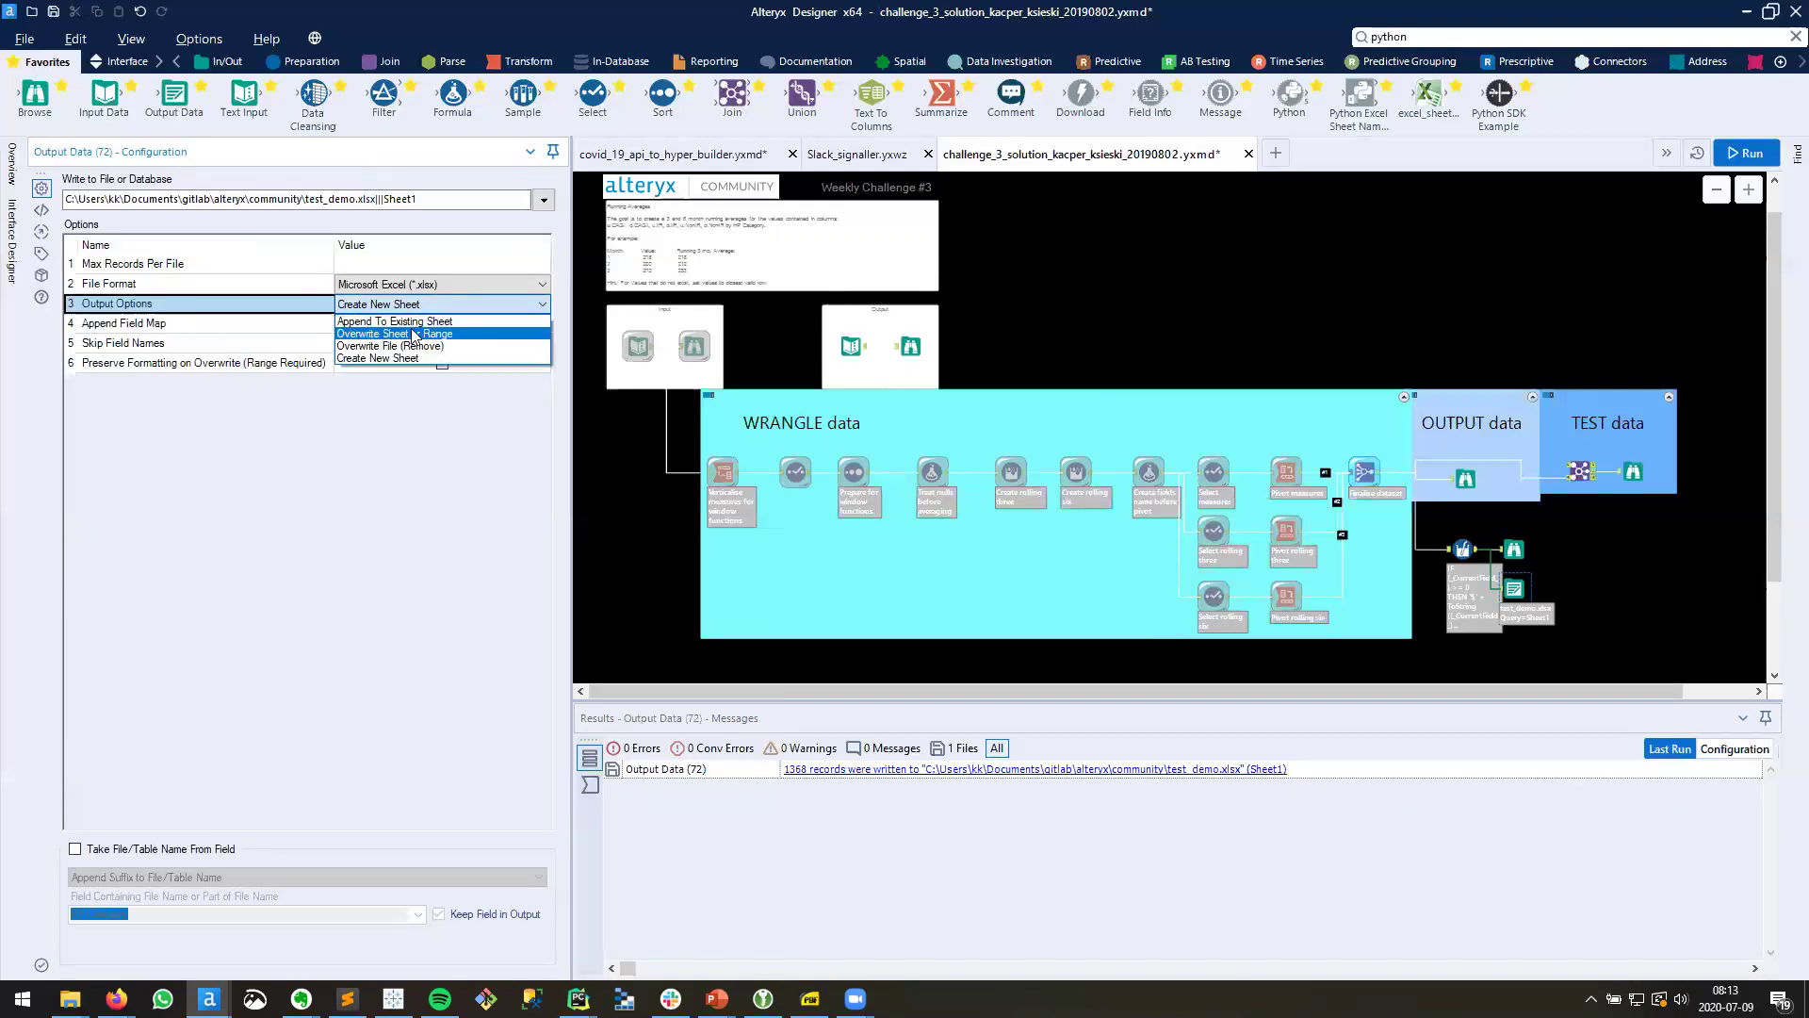
Step: Choose Overwrite Sheet or Range in Output Data (72)'s Output Options
left_click(411, 333)
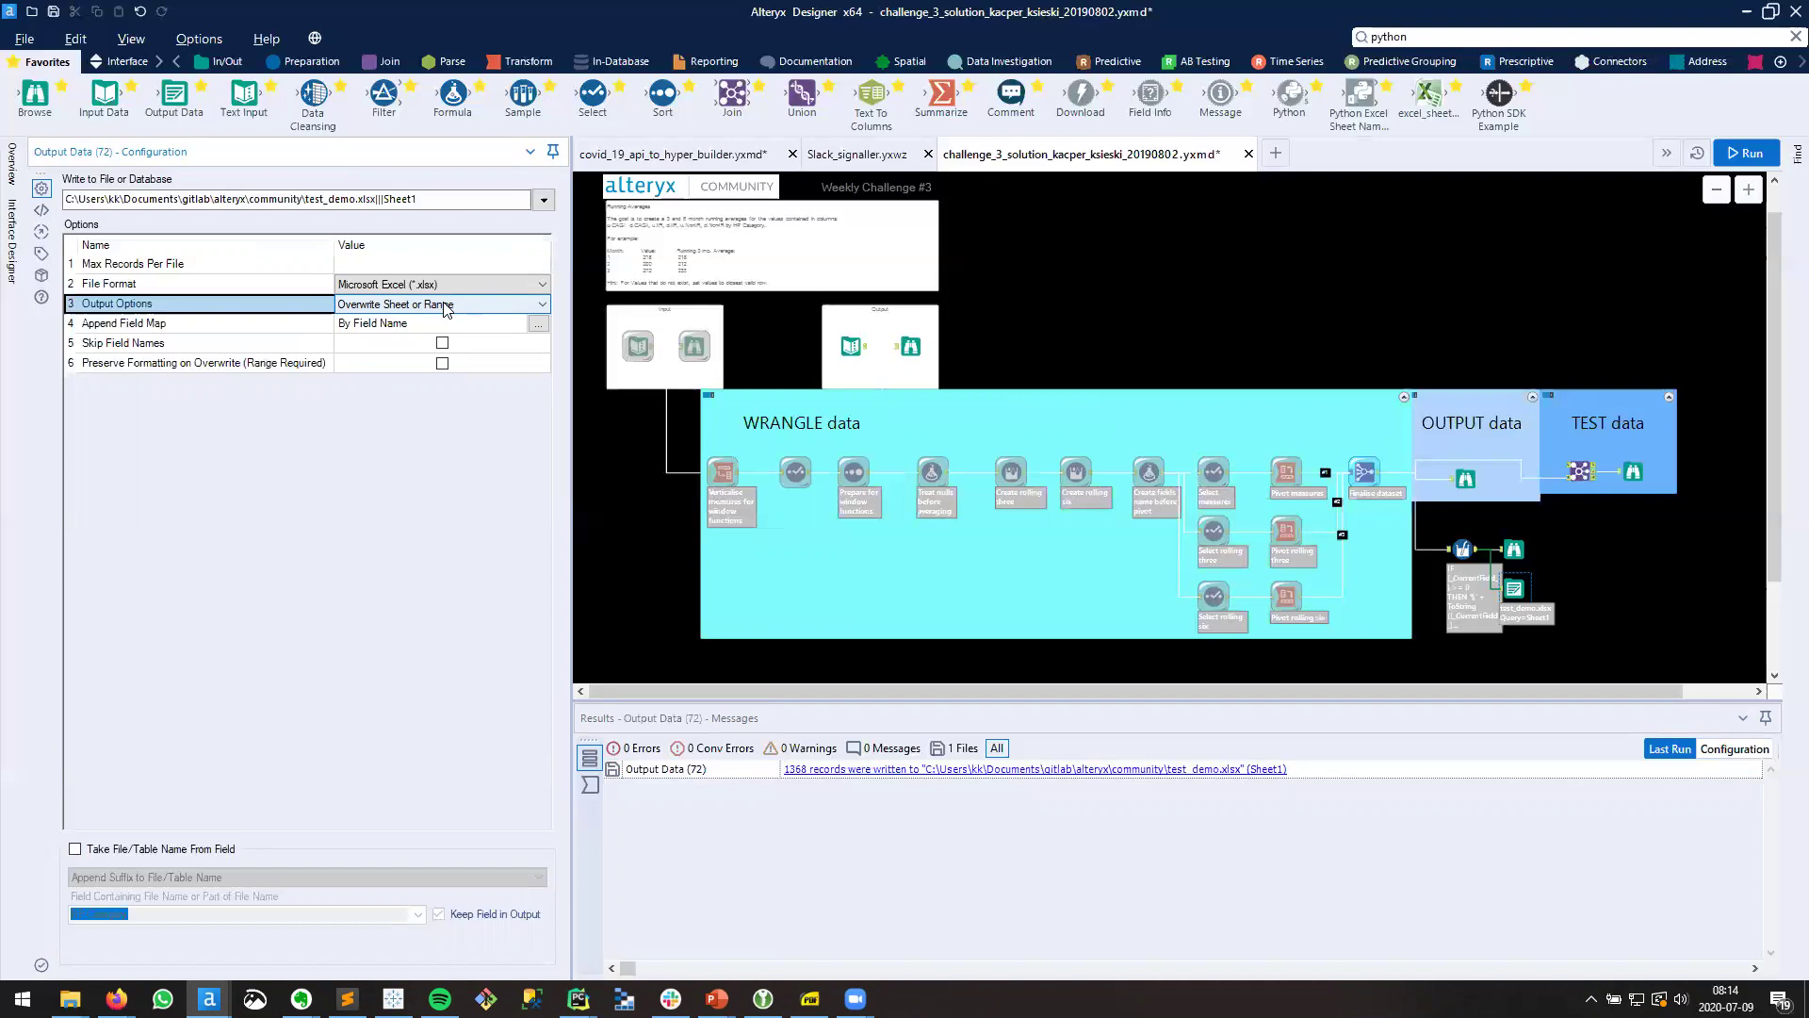
Step: Delete Output Data (72) and add Output Data (73) writing Sheet1 of test_demo2.xlsx with Overwrite Sheet or Range
key("Delete")
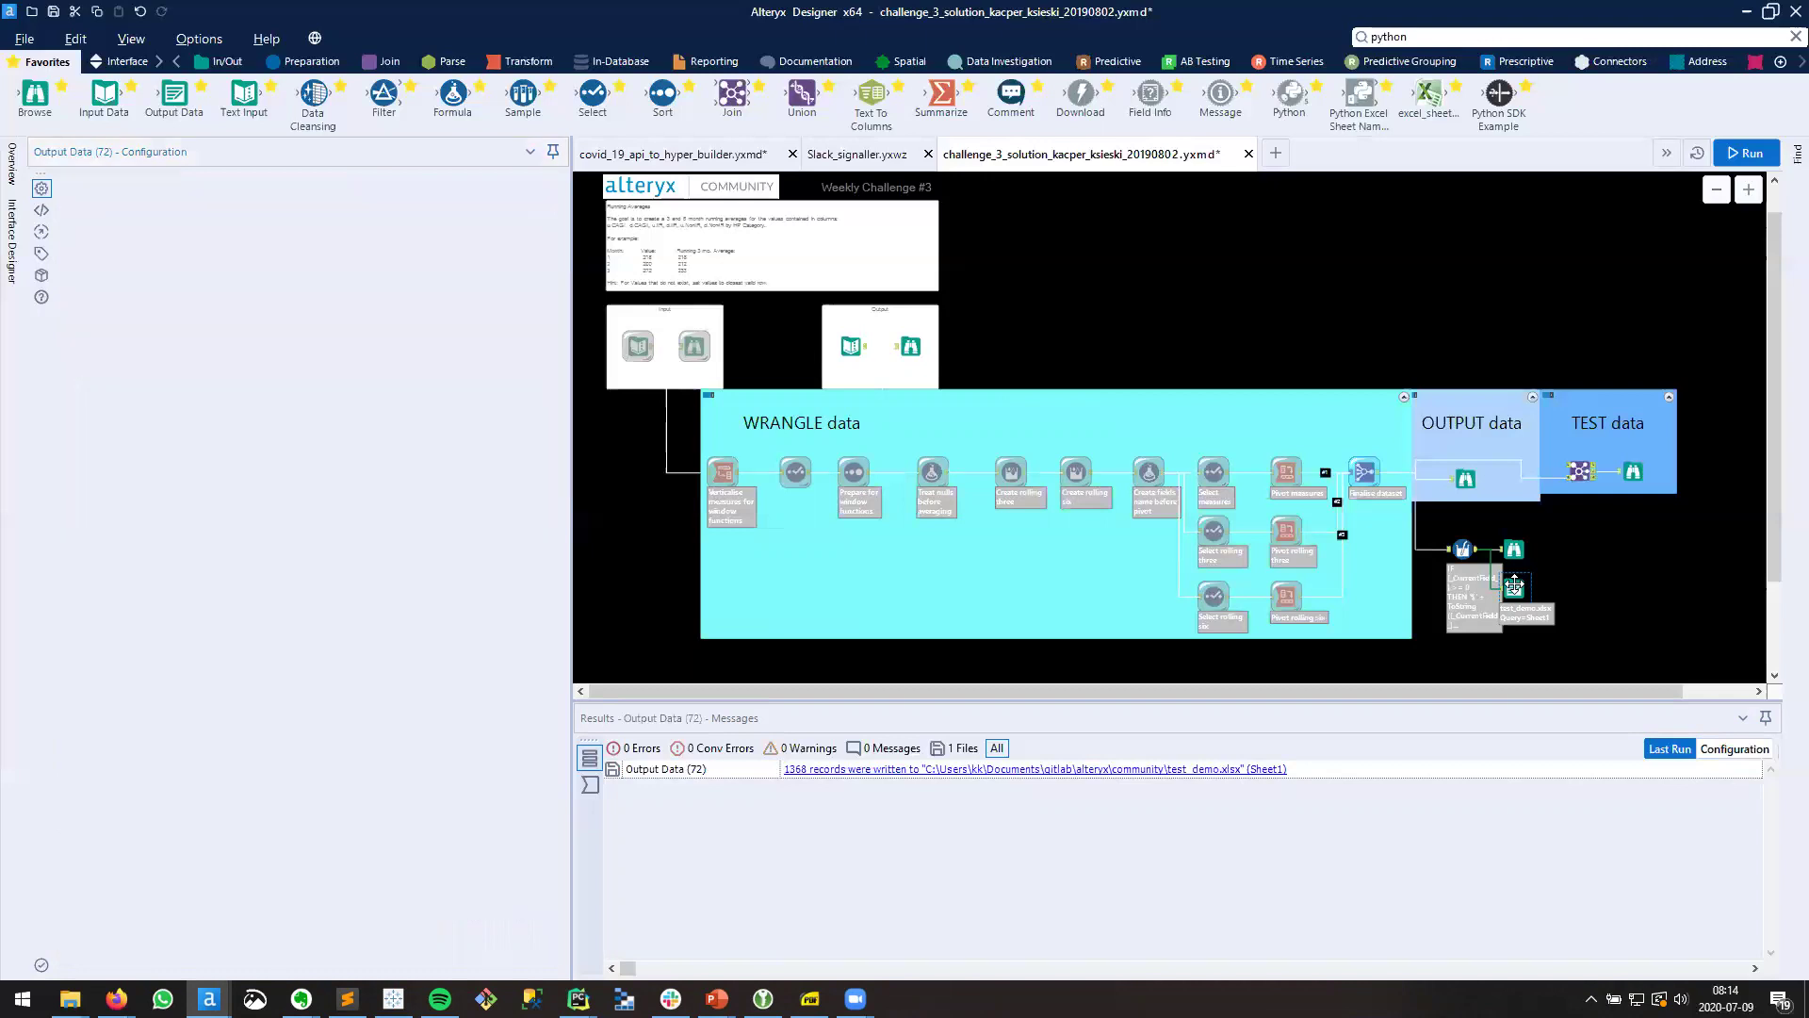
left_click_drag(174, 92, 1514, 585)
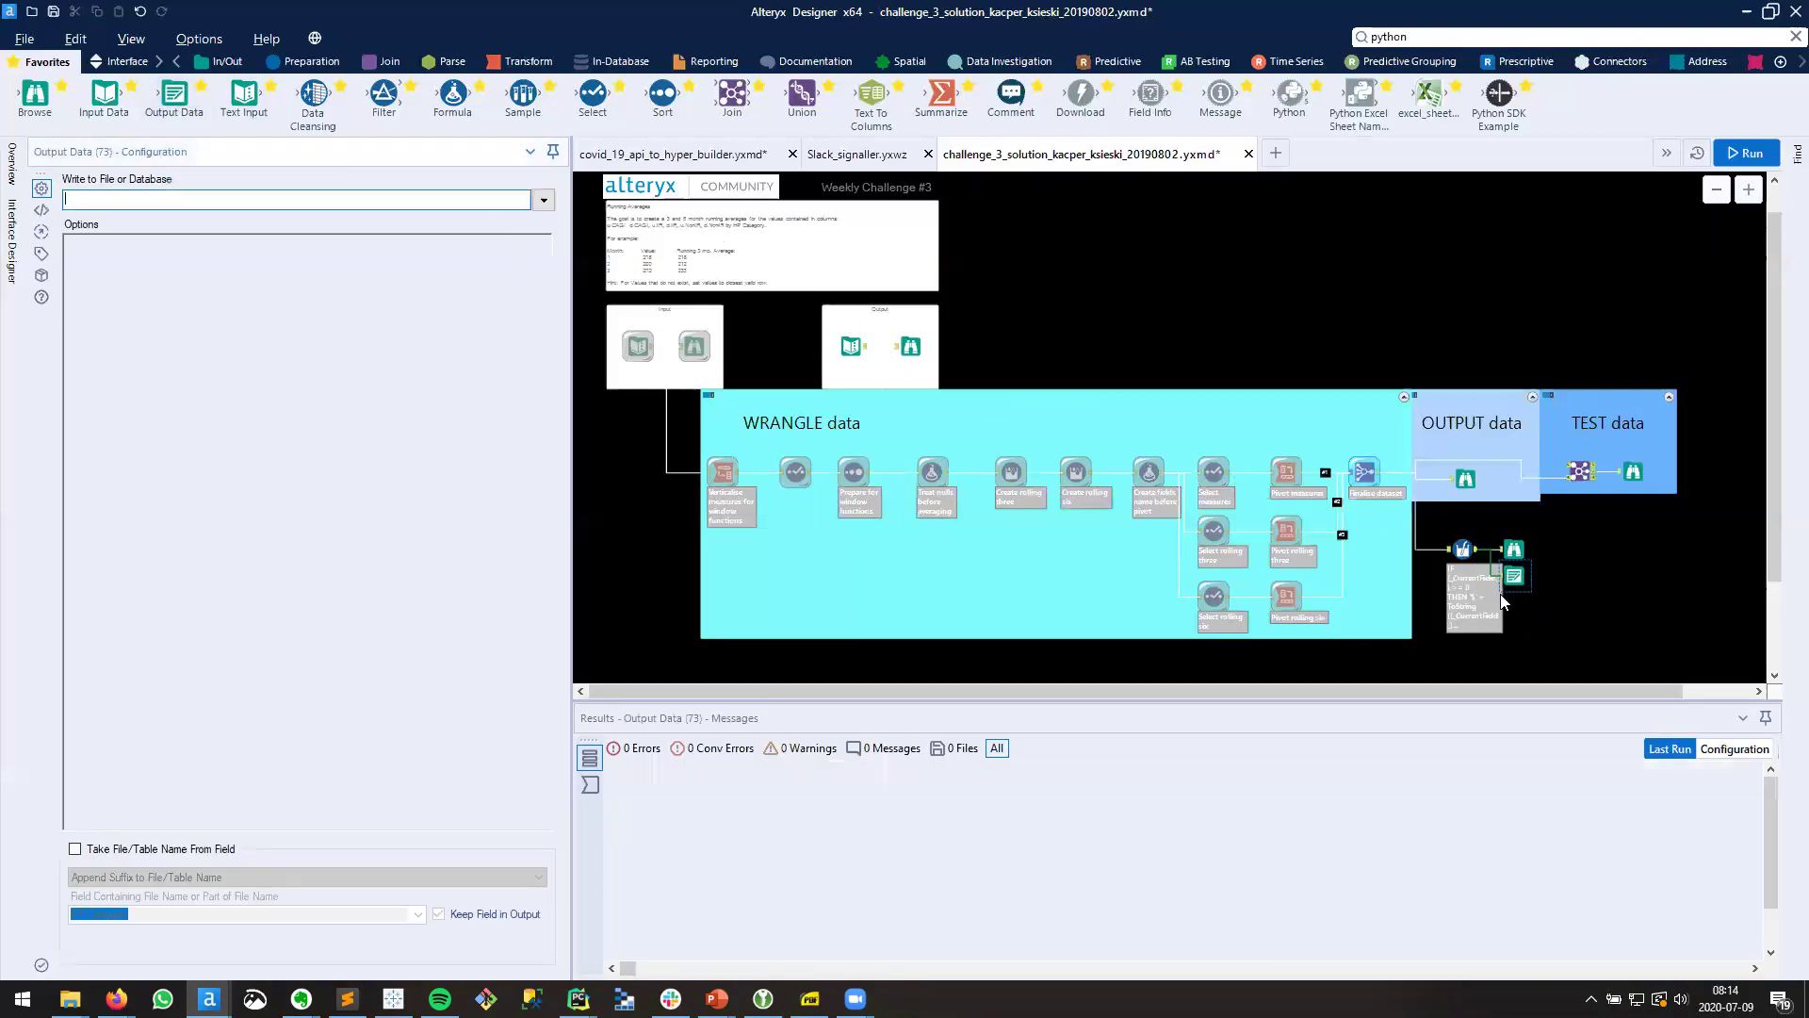
left_click(543, 202)
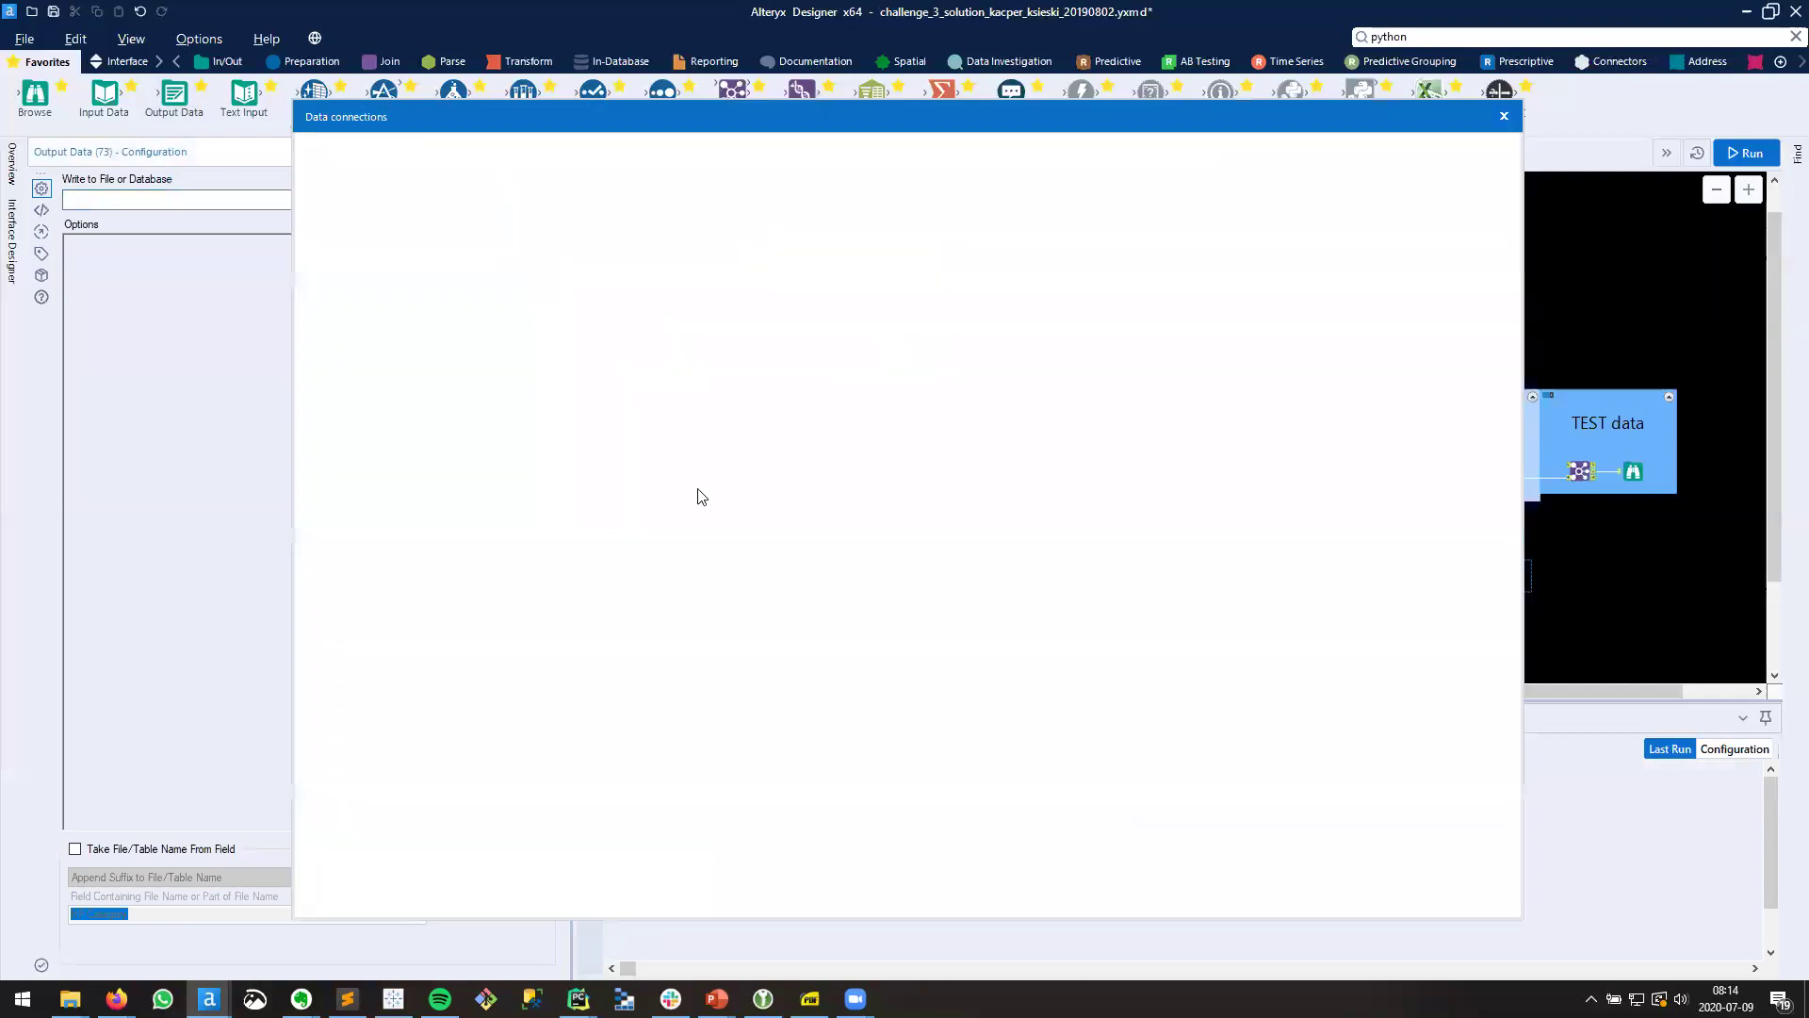
left_click(986, 498)
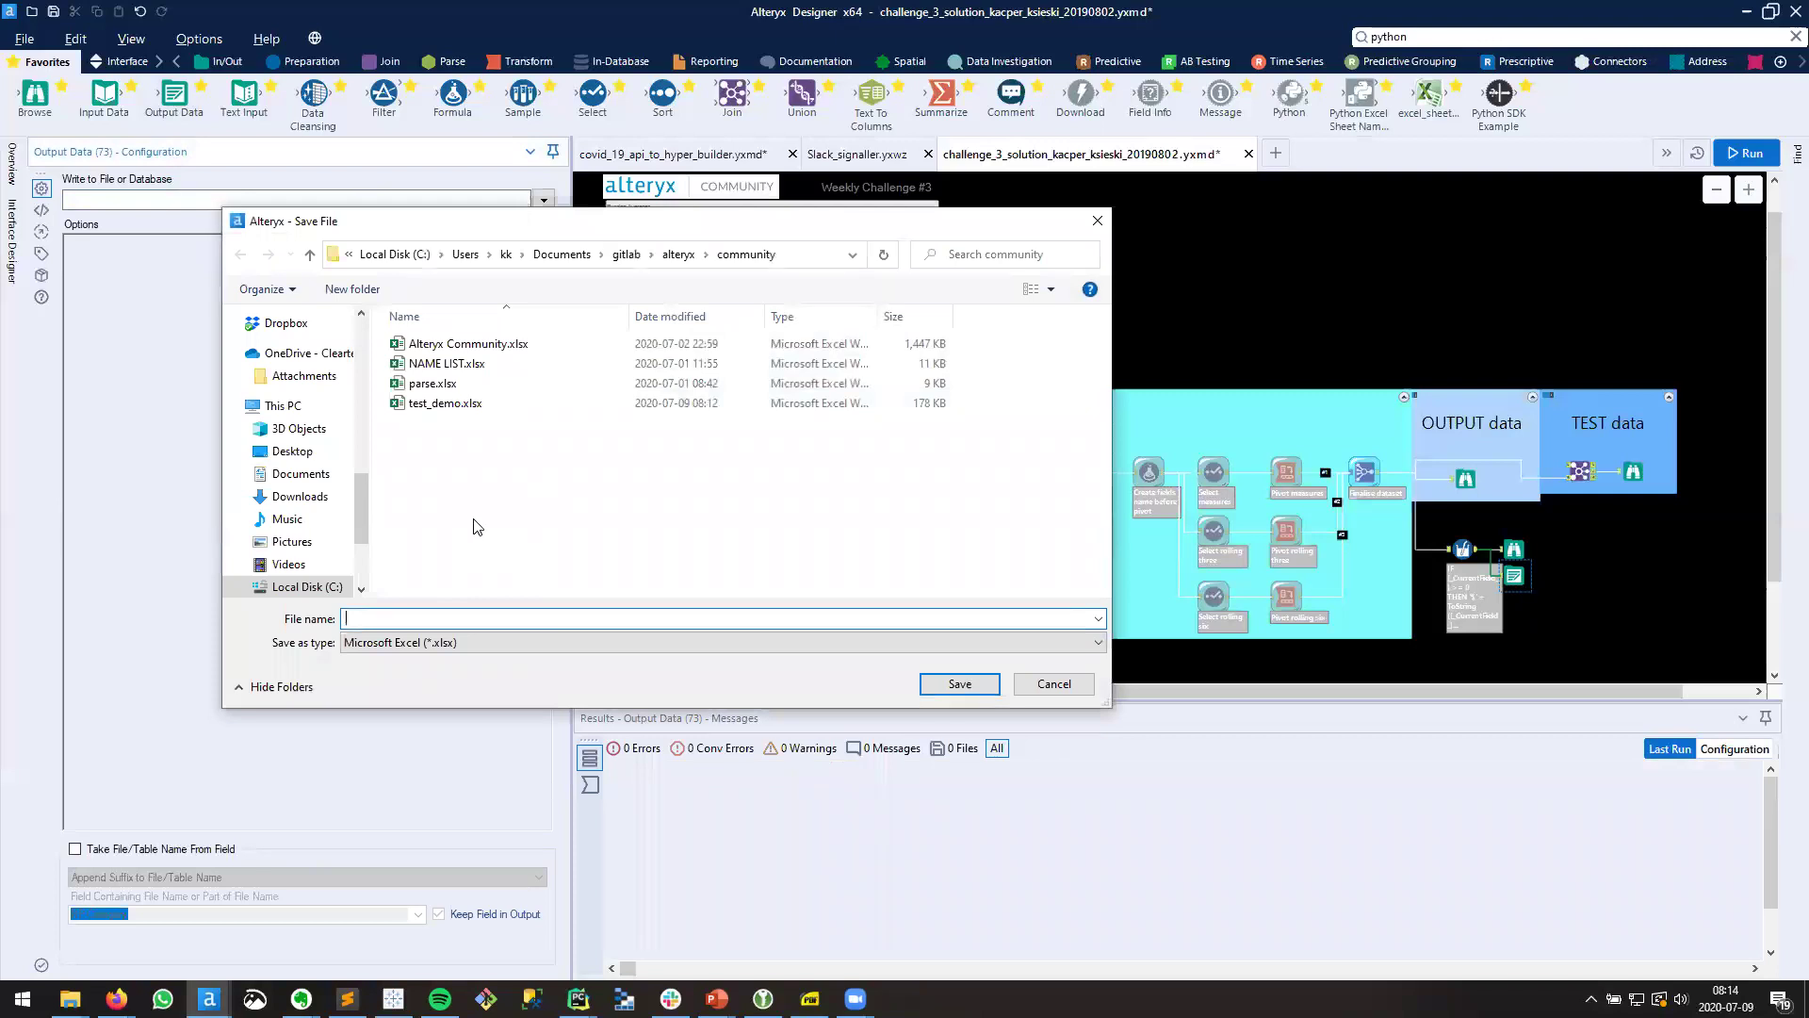
type("test_demo2")
left_click(962, 685)
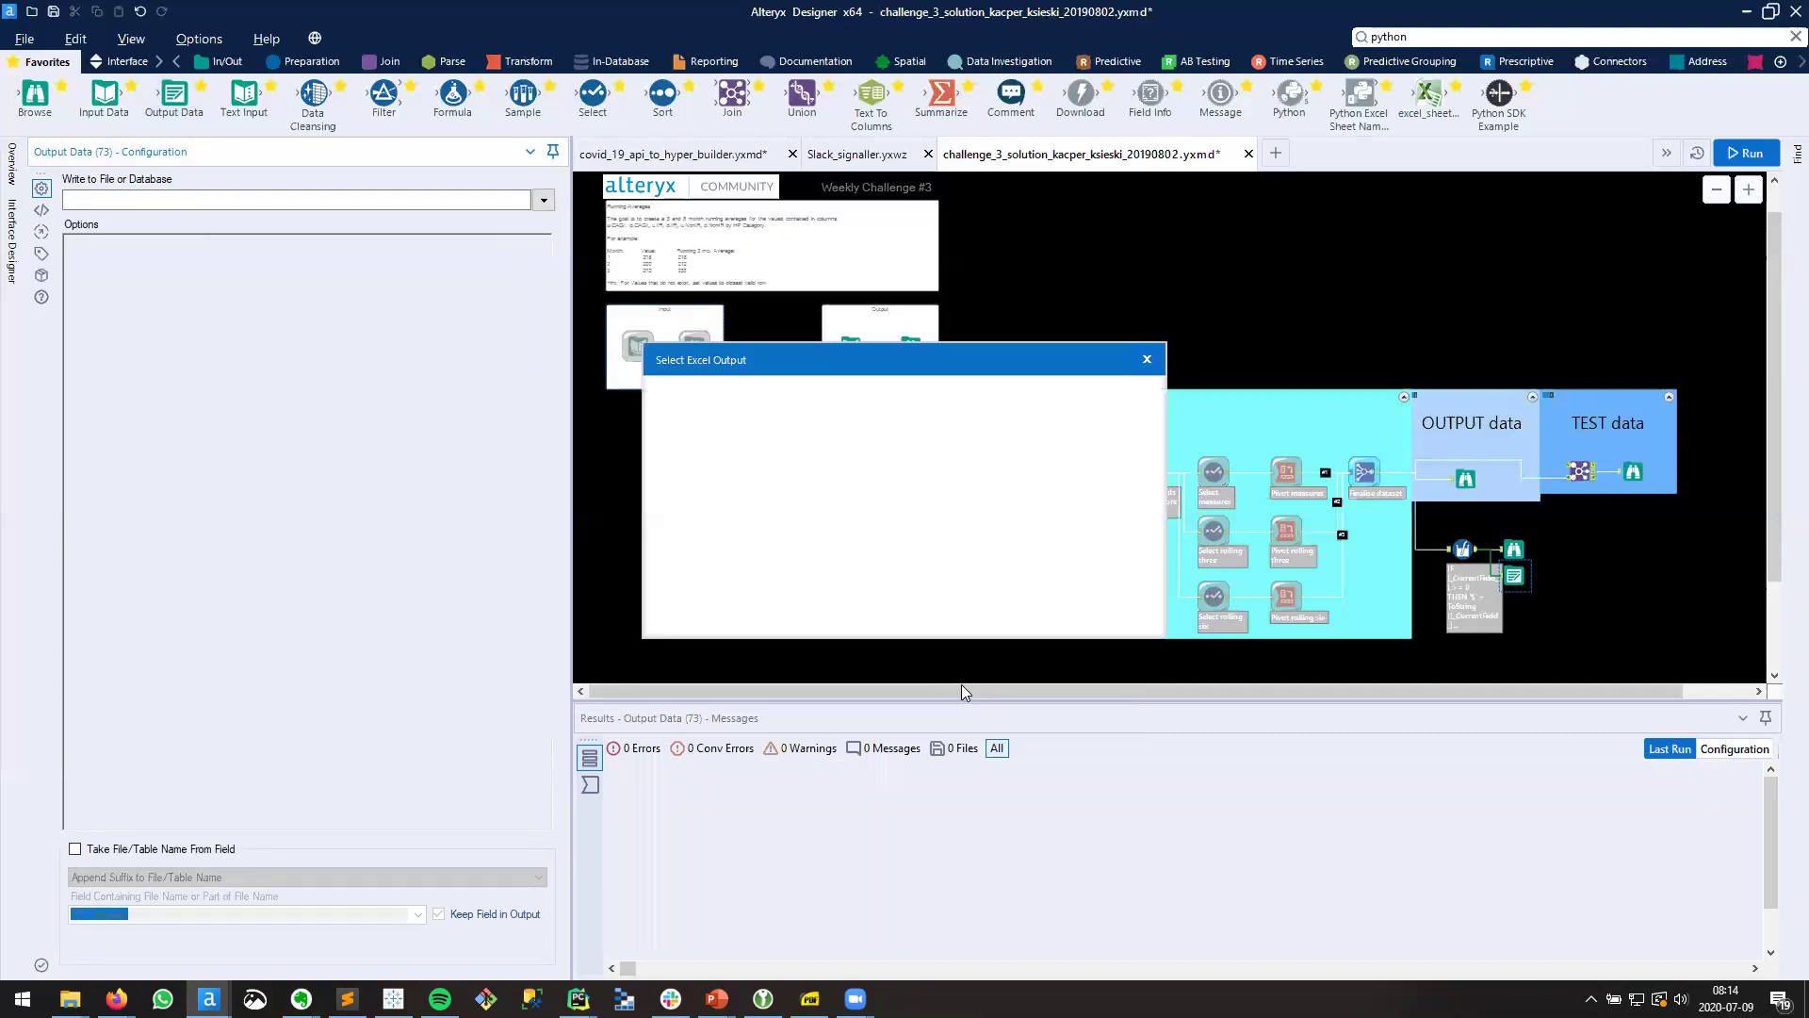
left_click(1114, 615)
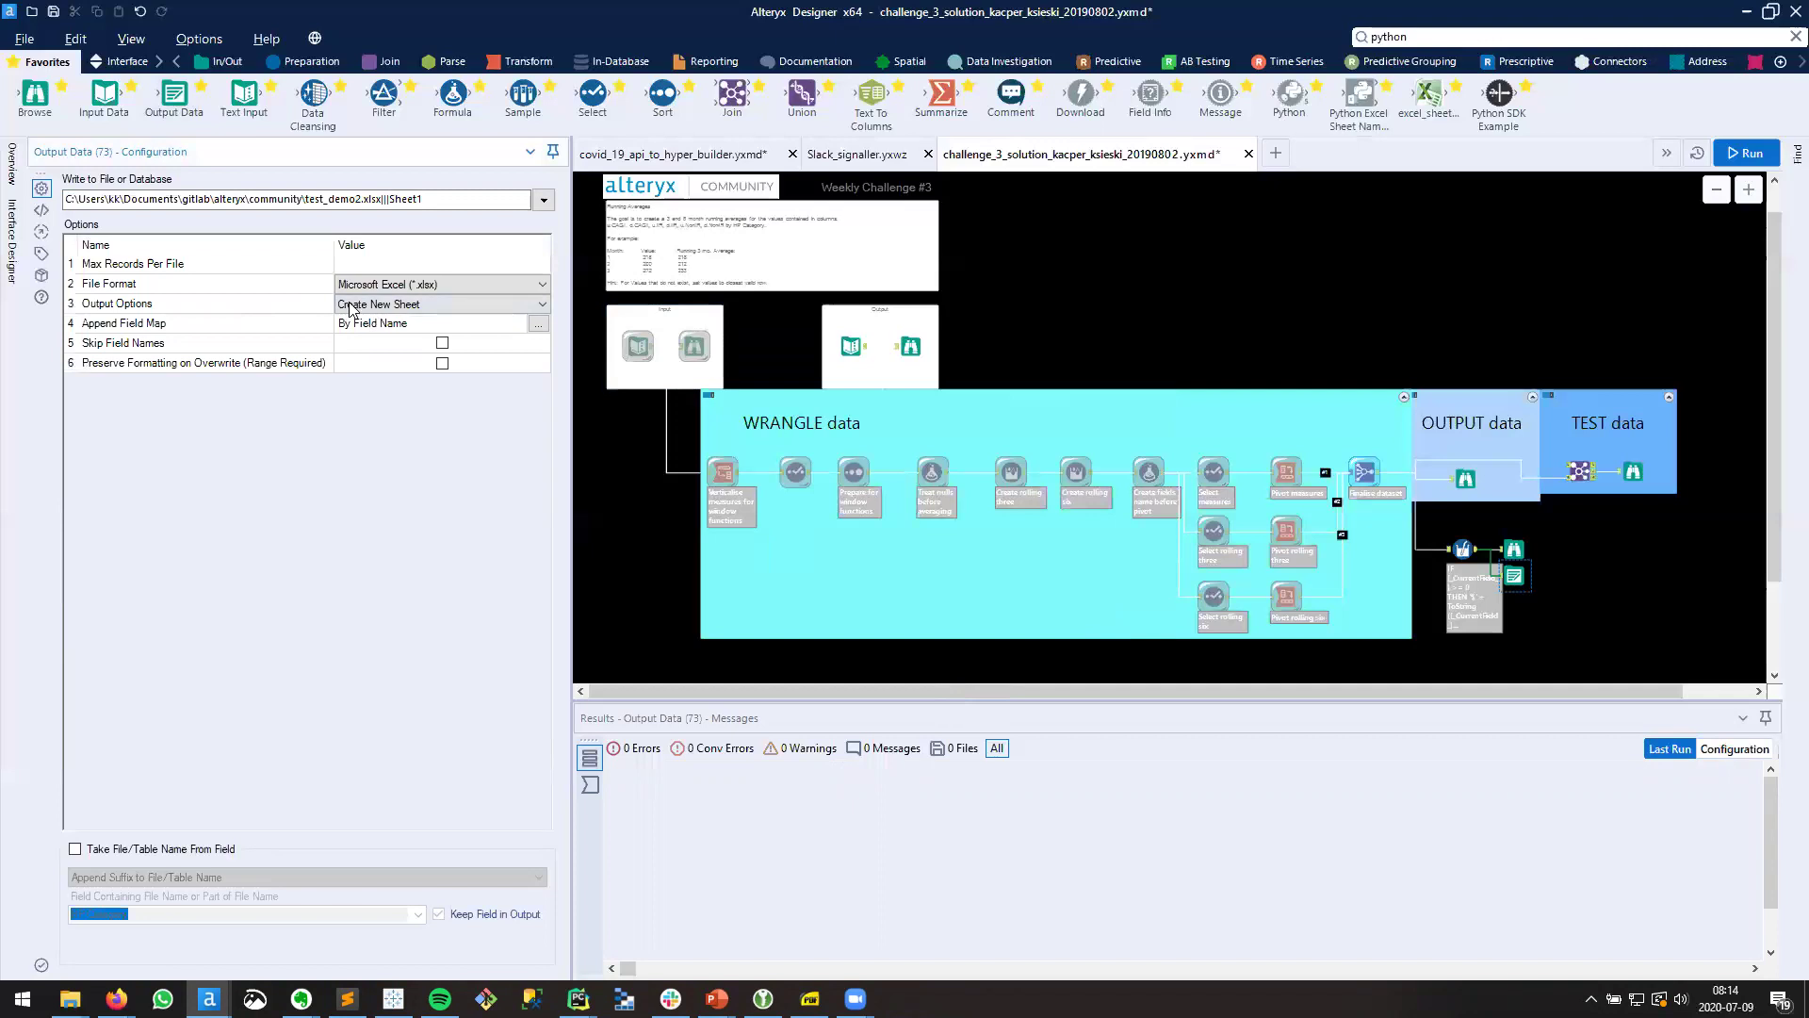
left_click(396, 308)
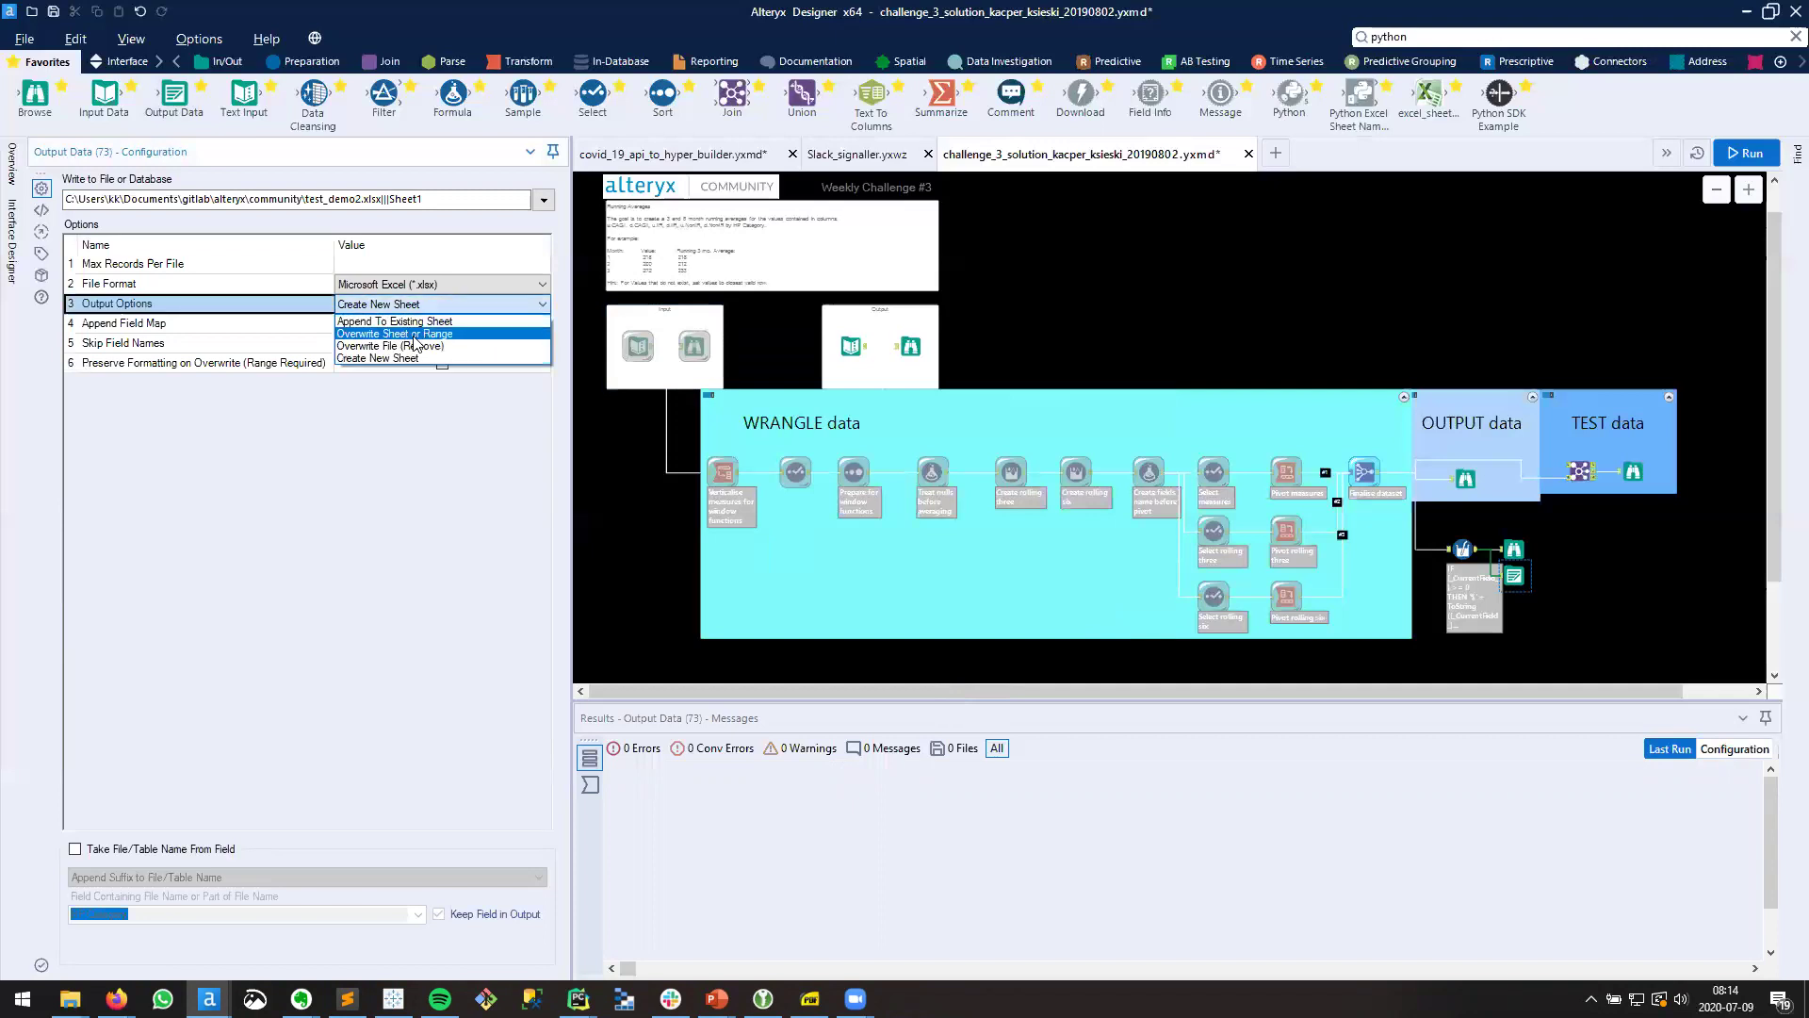
left_click(435, 335)
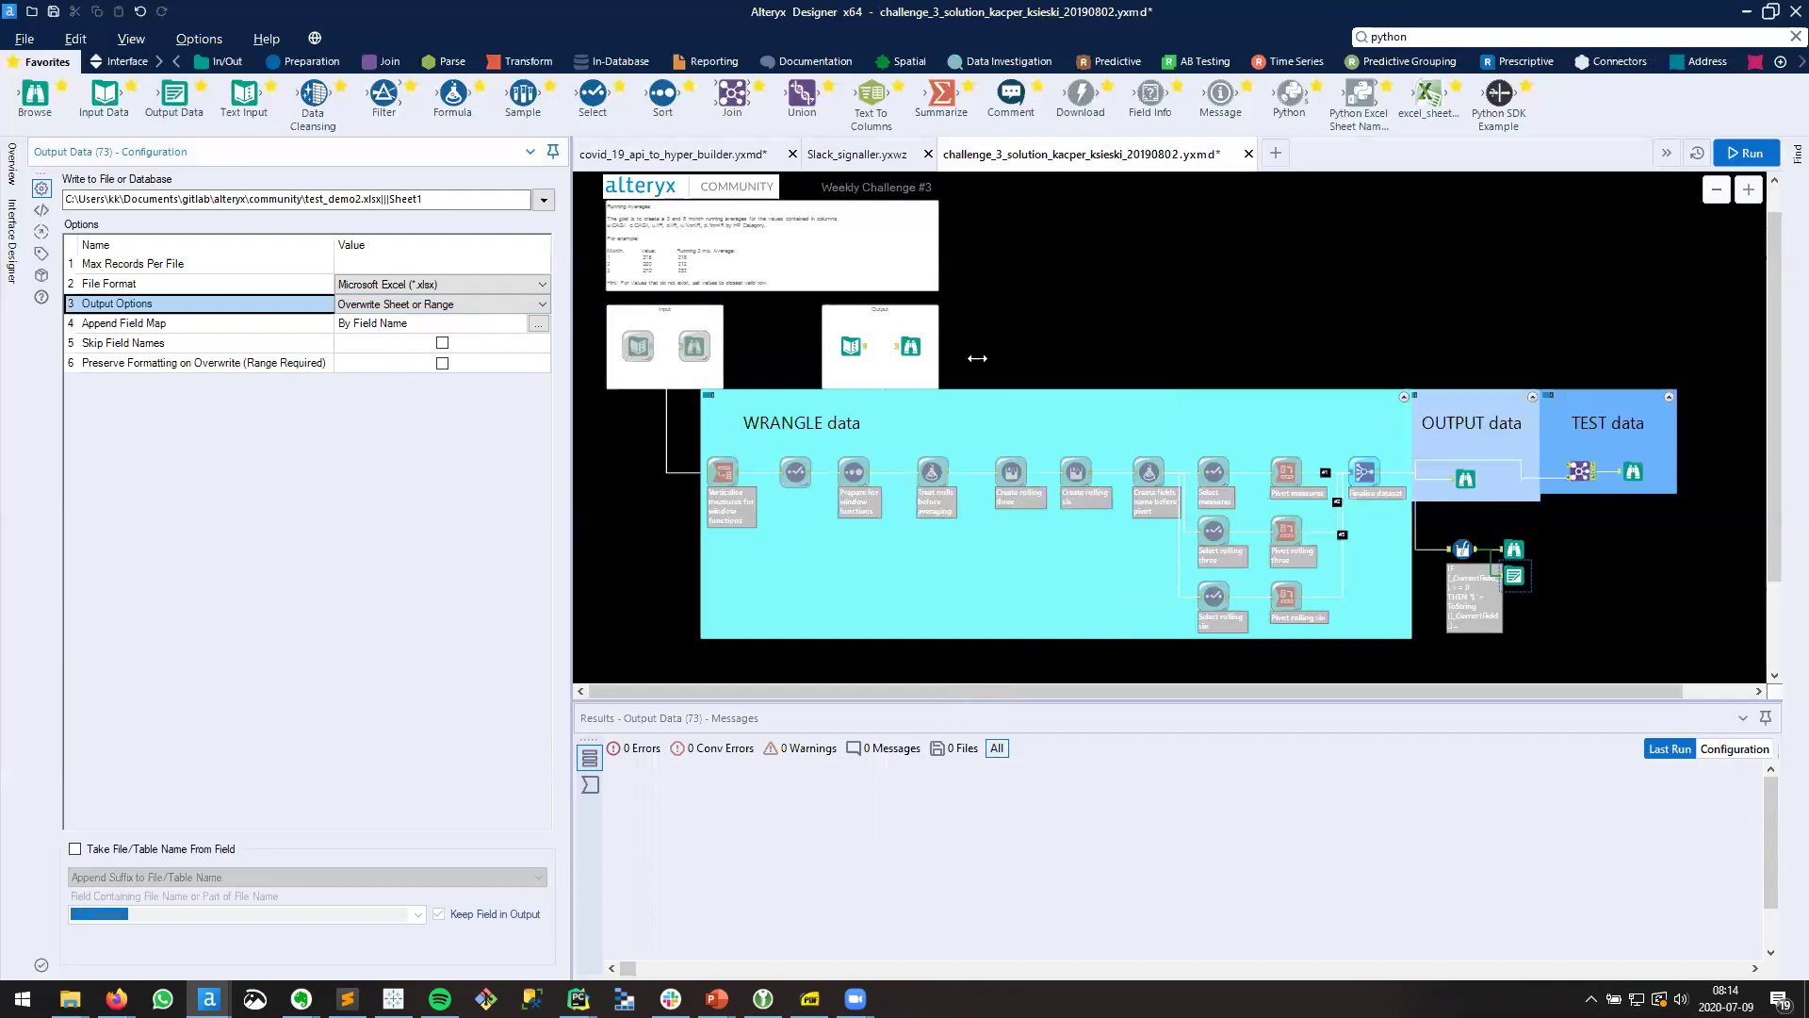
Step: Run the workflow twice, both runs writing 1368 records to test_demo2.xlsx without errors
left_click(1746, 152)
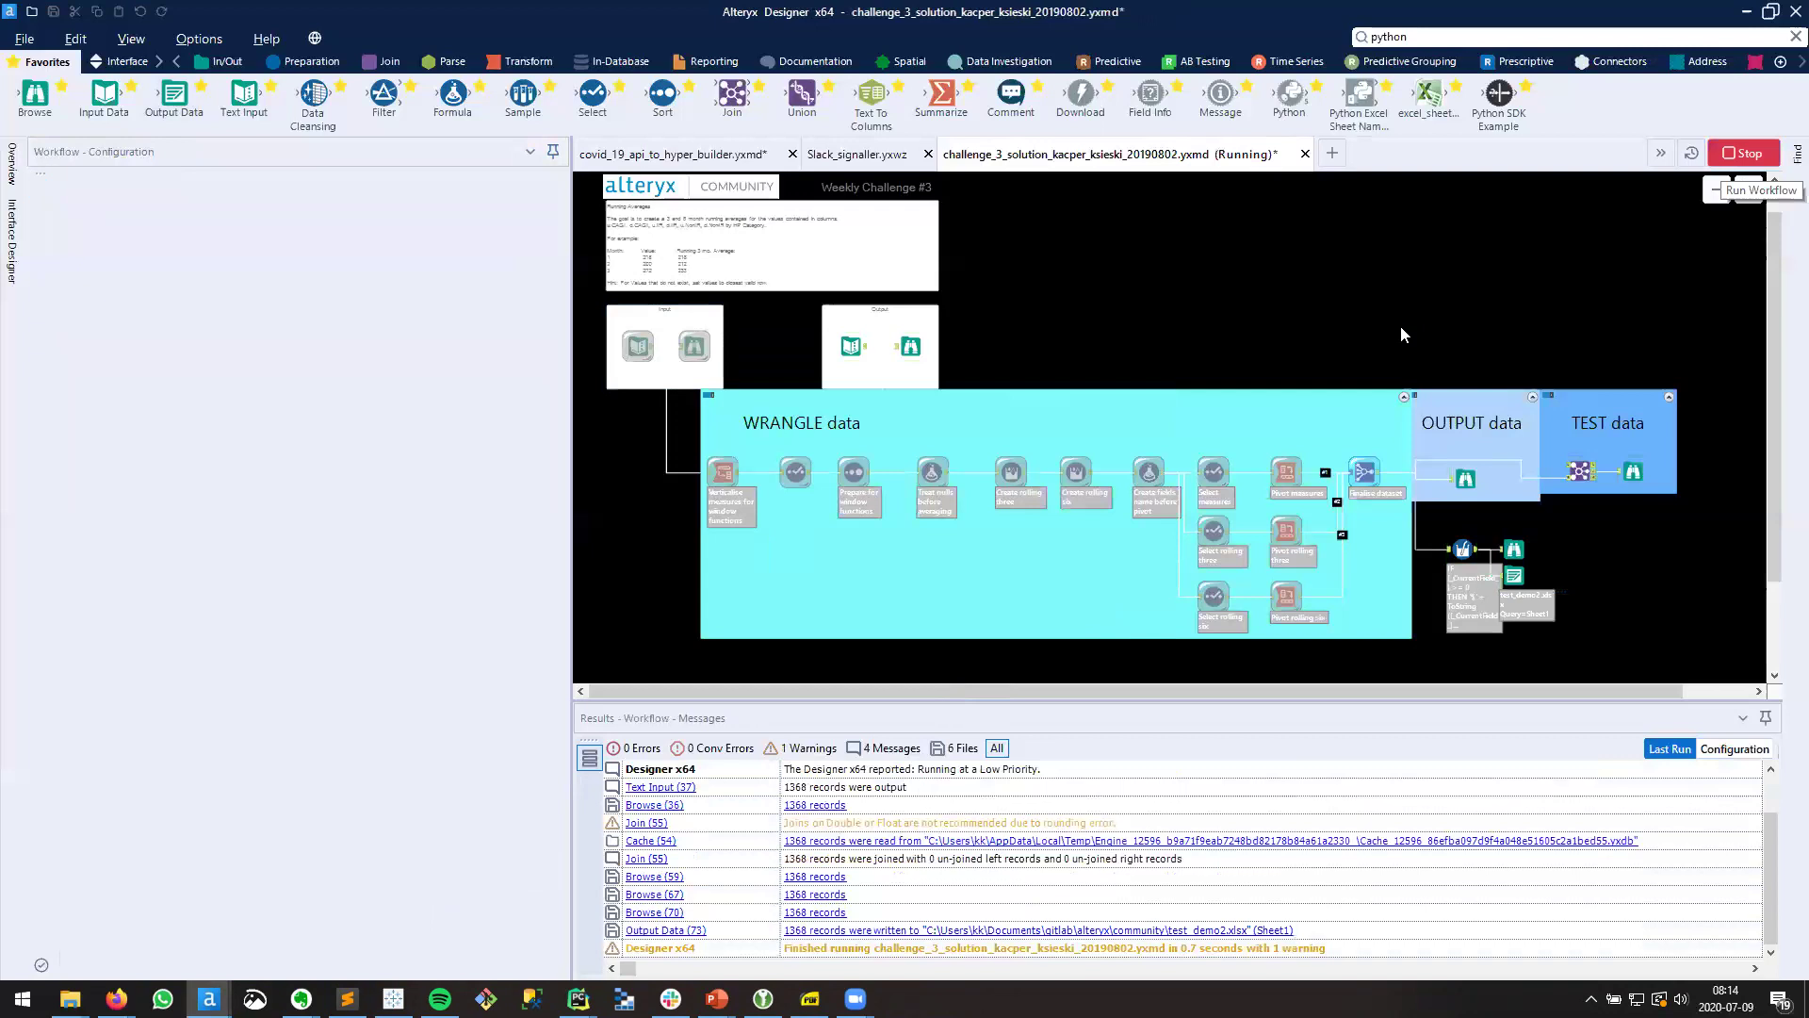
key("Return")
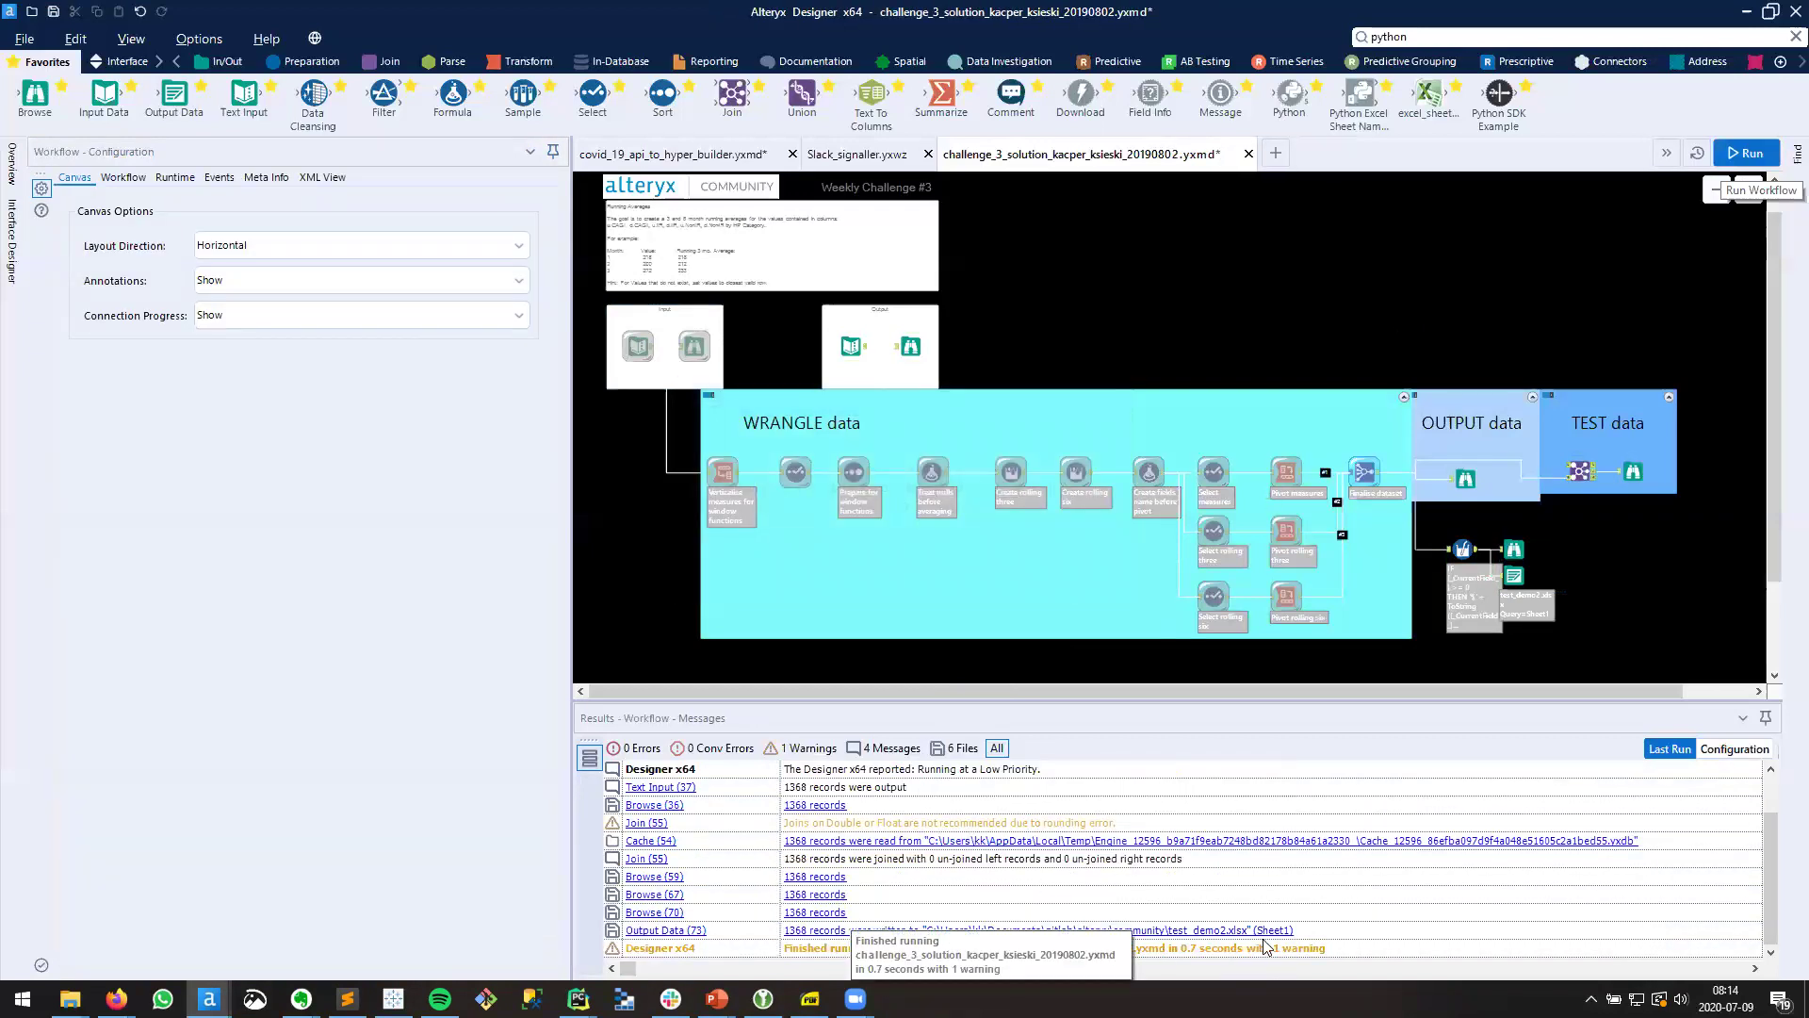
left_click(1747, 151)
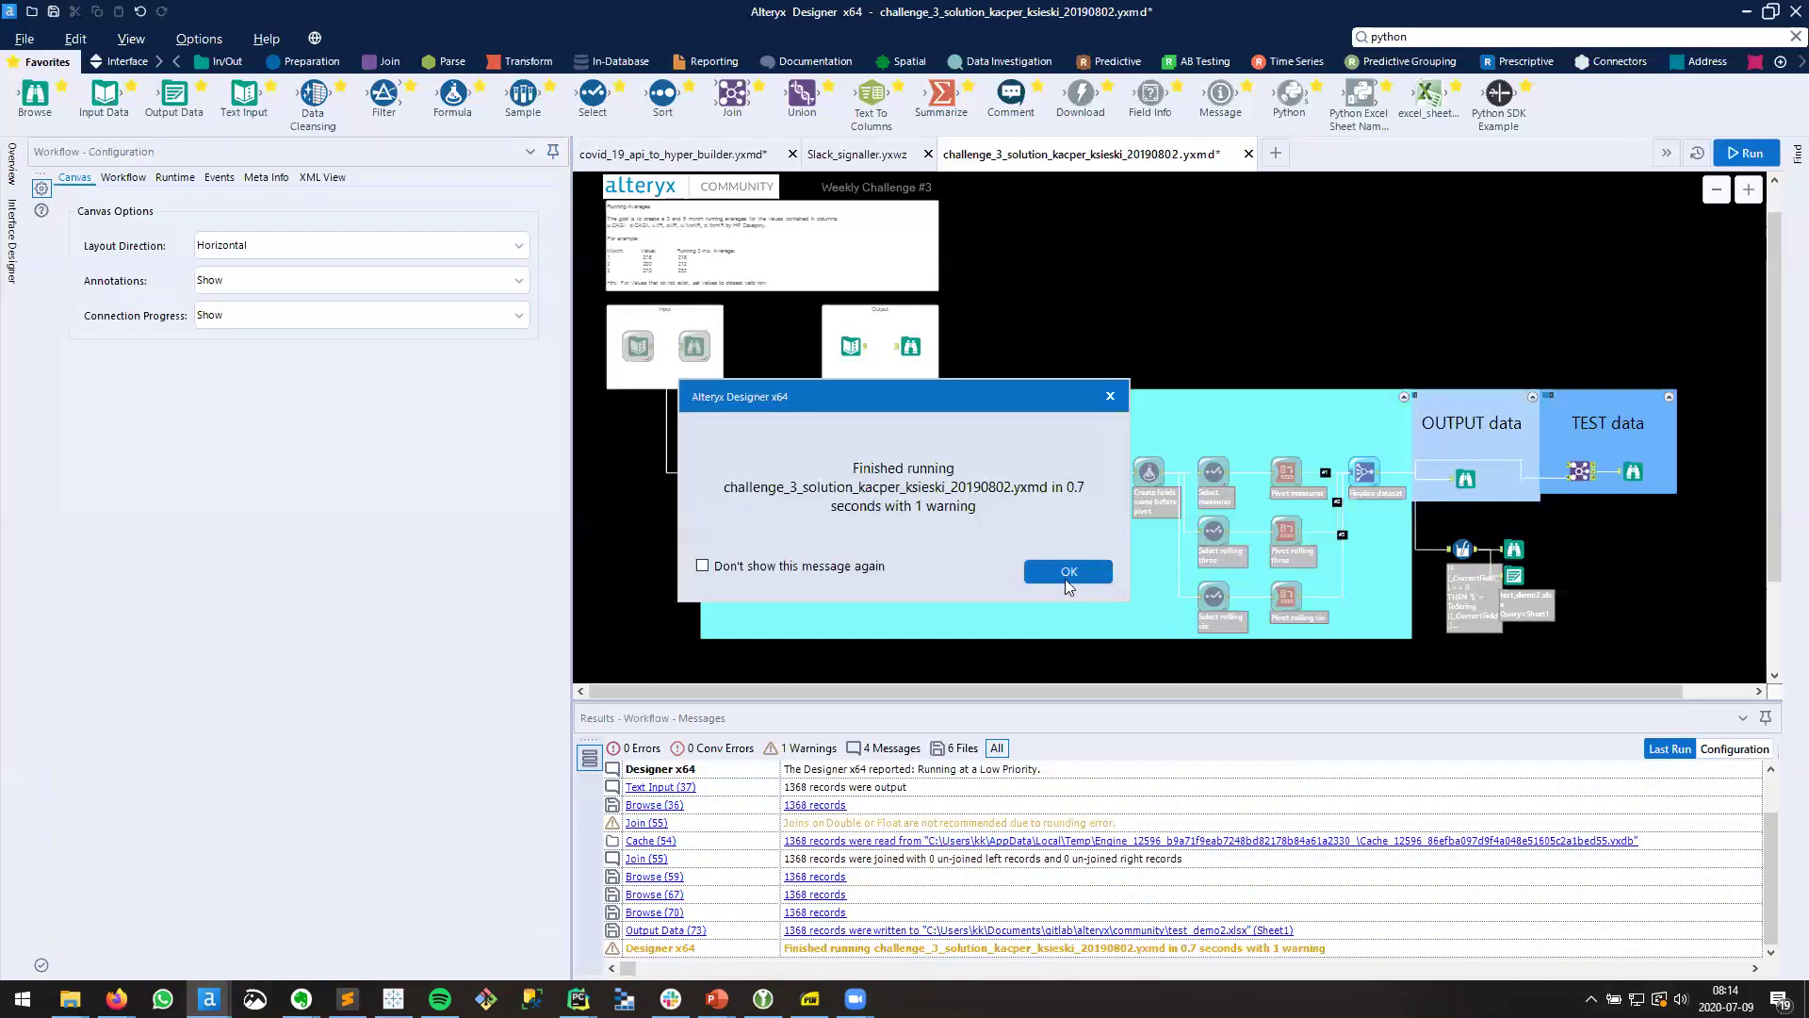
left_click(1067, 571)
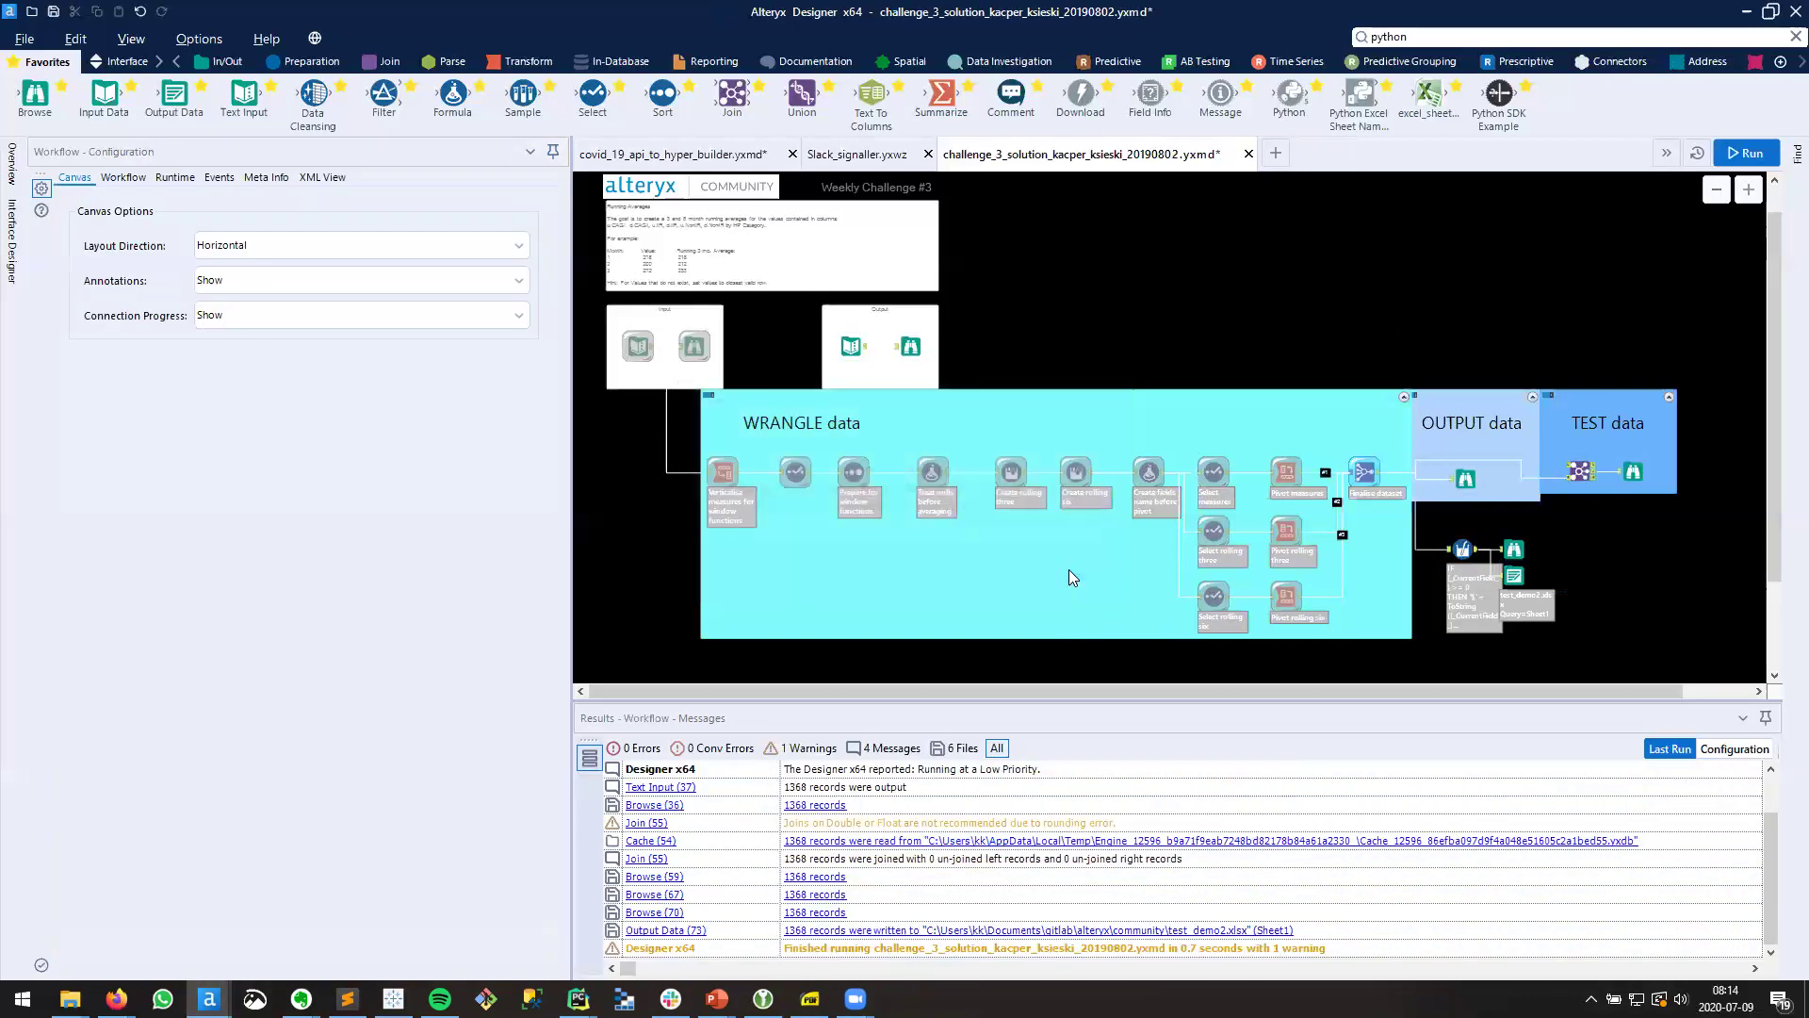
left_click(1517, 577)
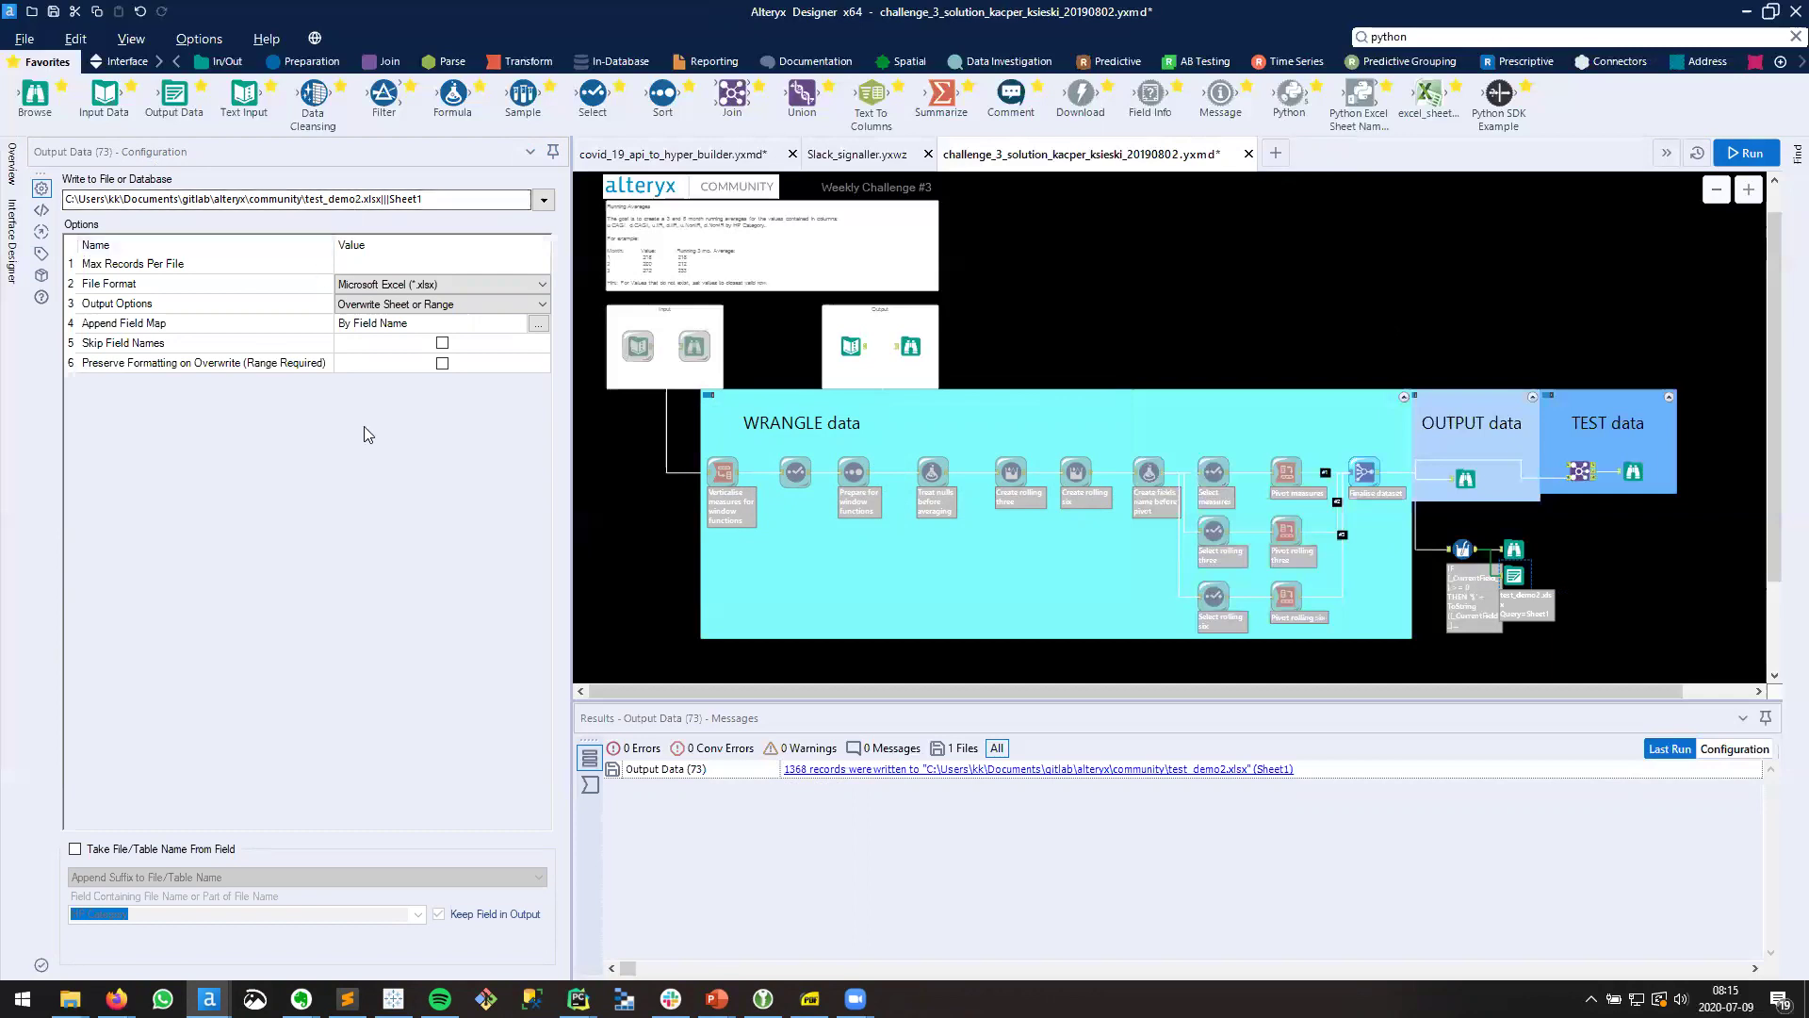
left_click(421, 307)
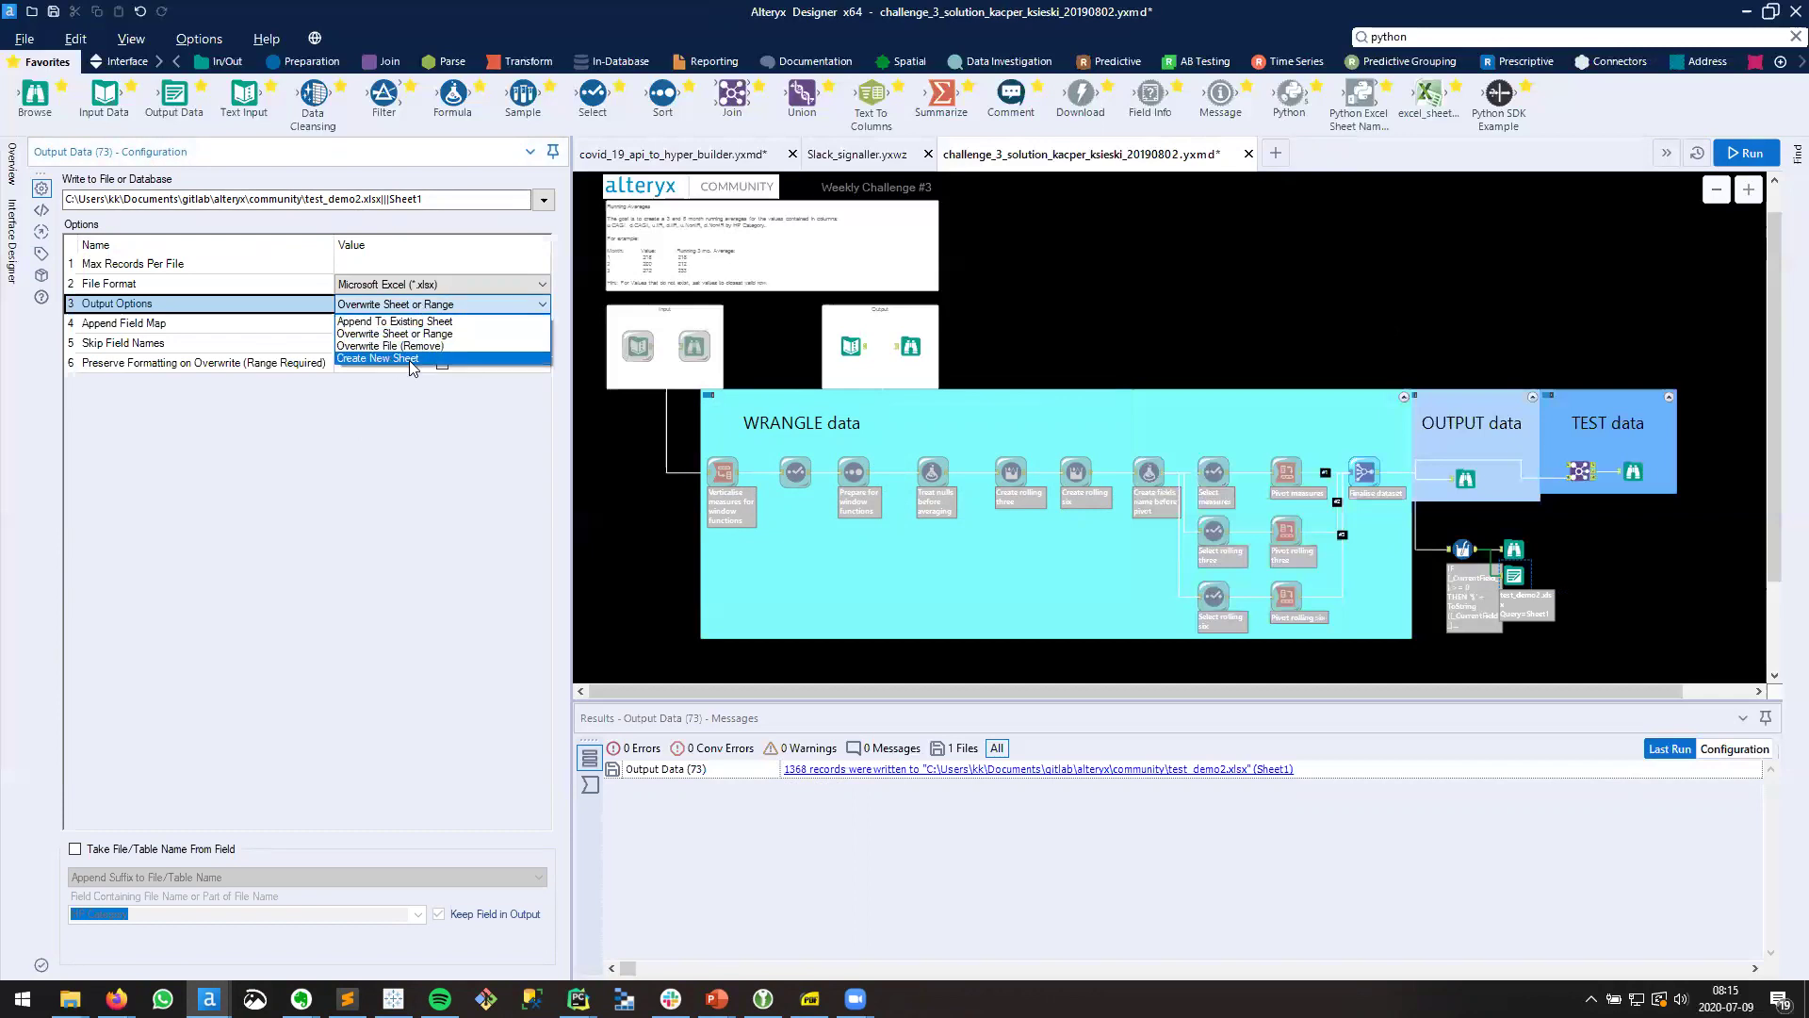
left_click(395, 335)
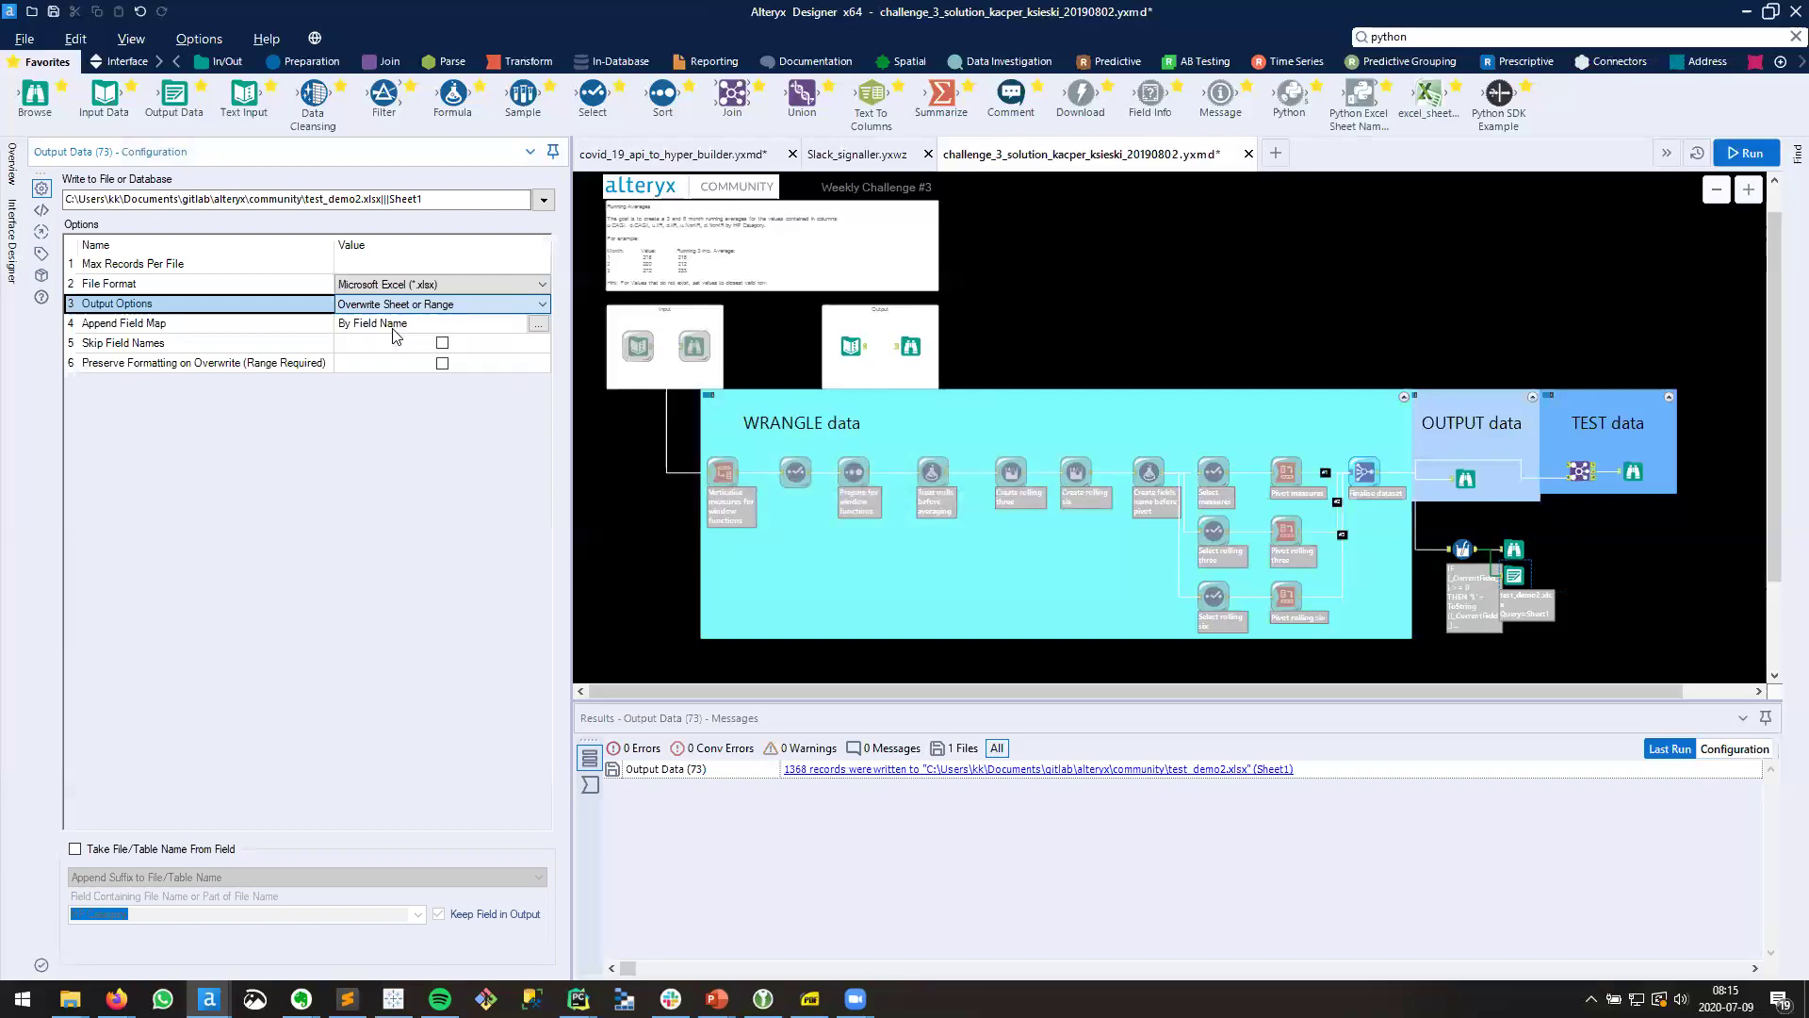